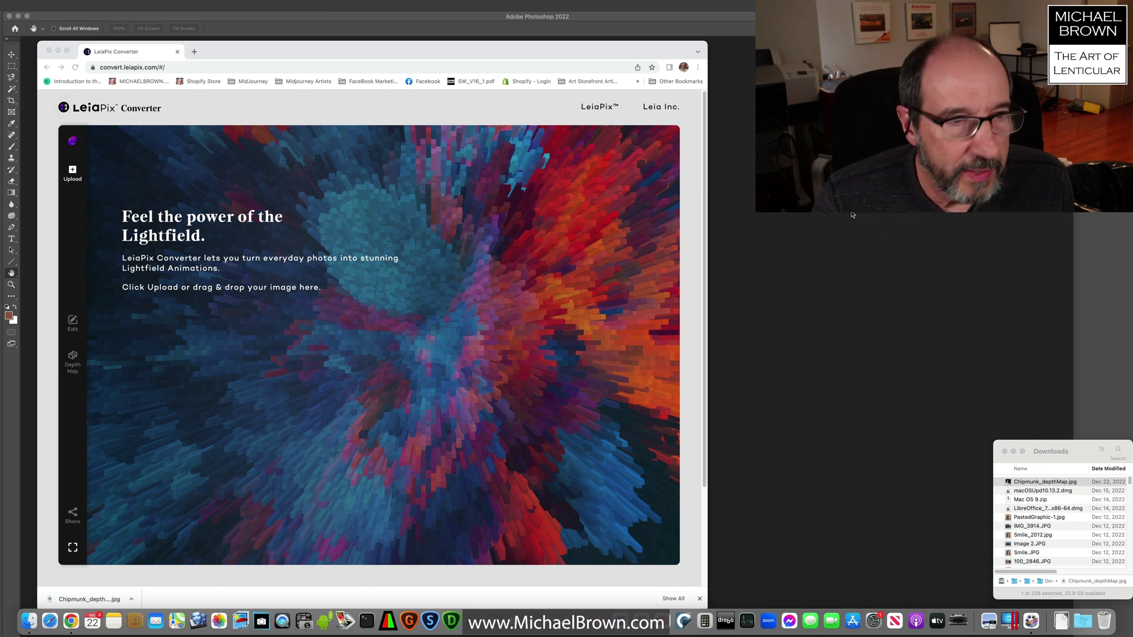
Step: Upload Chipmunk.jpg into LeiaPix Converter as an animated 3D image
{"action": "left_click", "coordinate": [73, 171]}
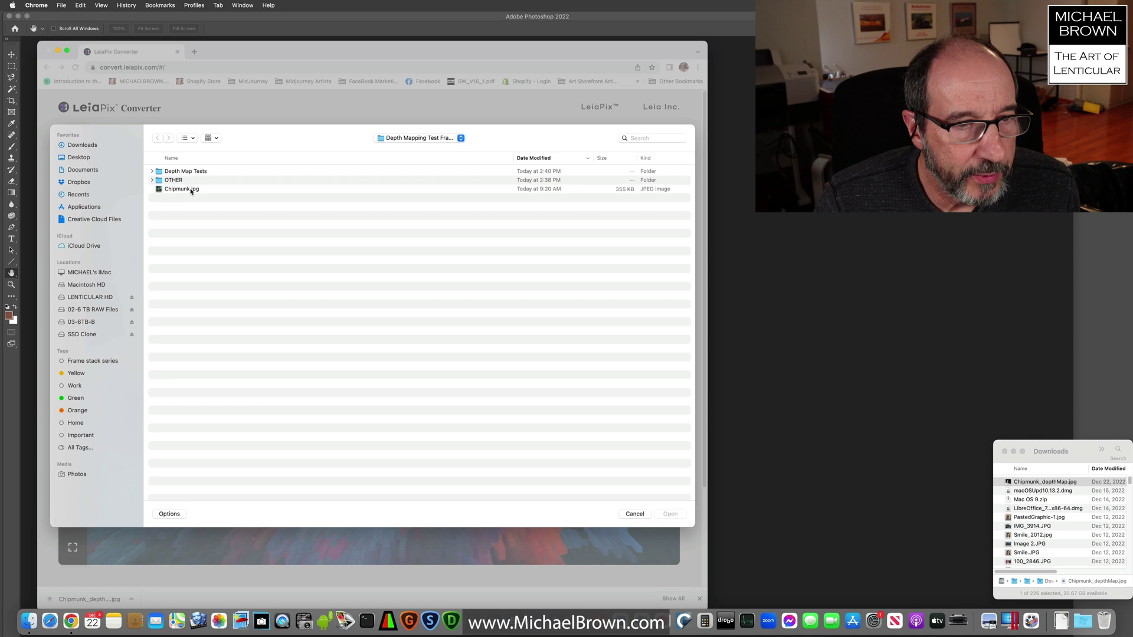
{"action": "double_click", "coordinate": [191, 189]}
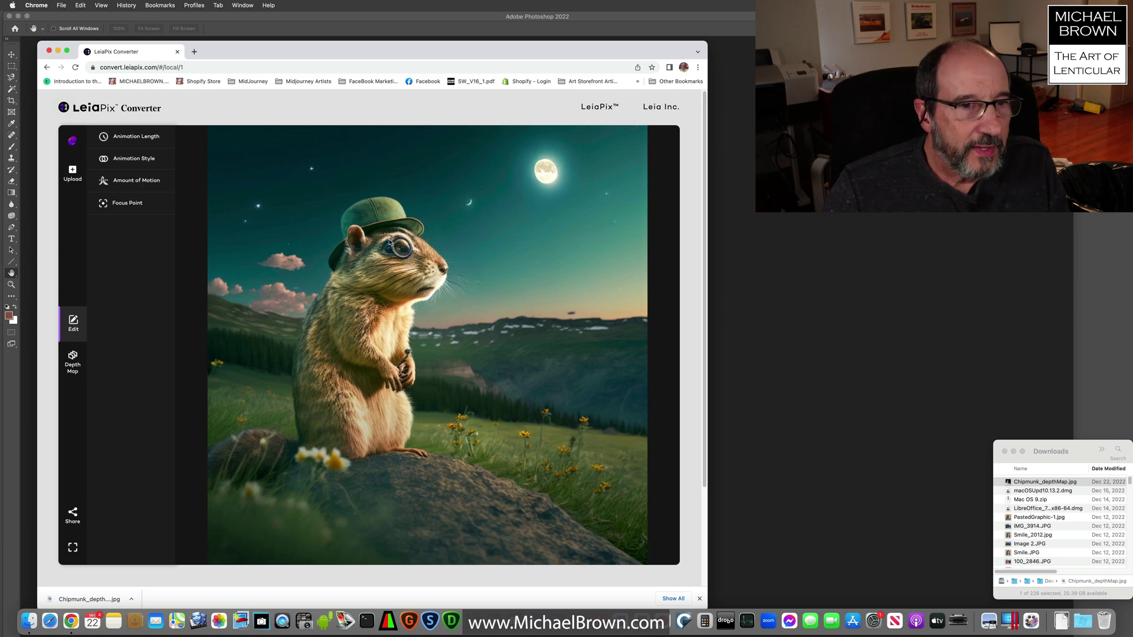
Step: Keep a 3s animation length; try Vertical, Tall Circle and Circle, then choose Horizontal
{"action": "left_click", "coordinate": [144, 140]}
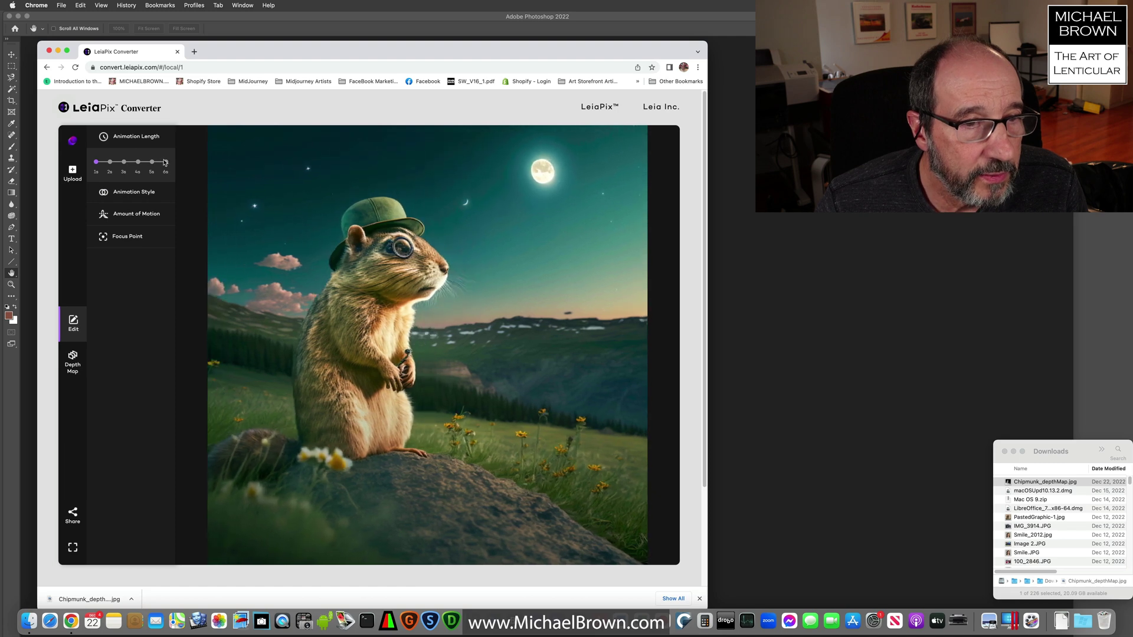
{"action": "left_click", "coordinate": [122, 161]}
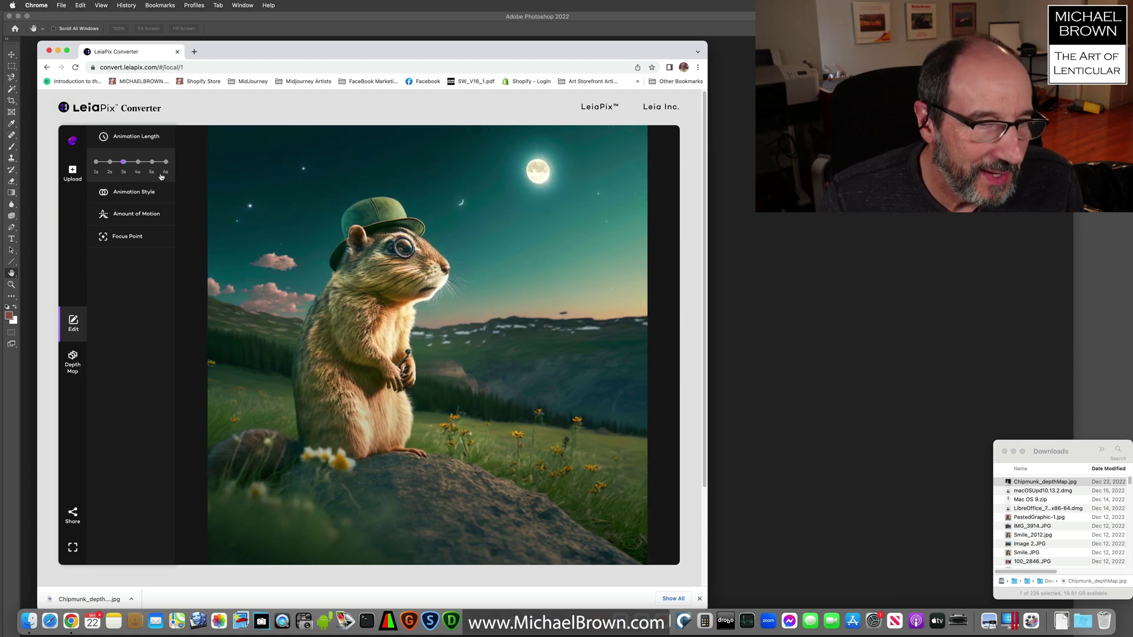
{"action": "left_click", "coordinate": [134, 193]}
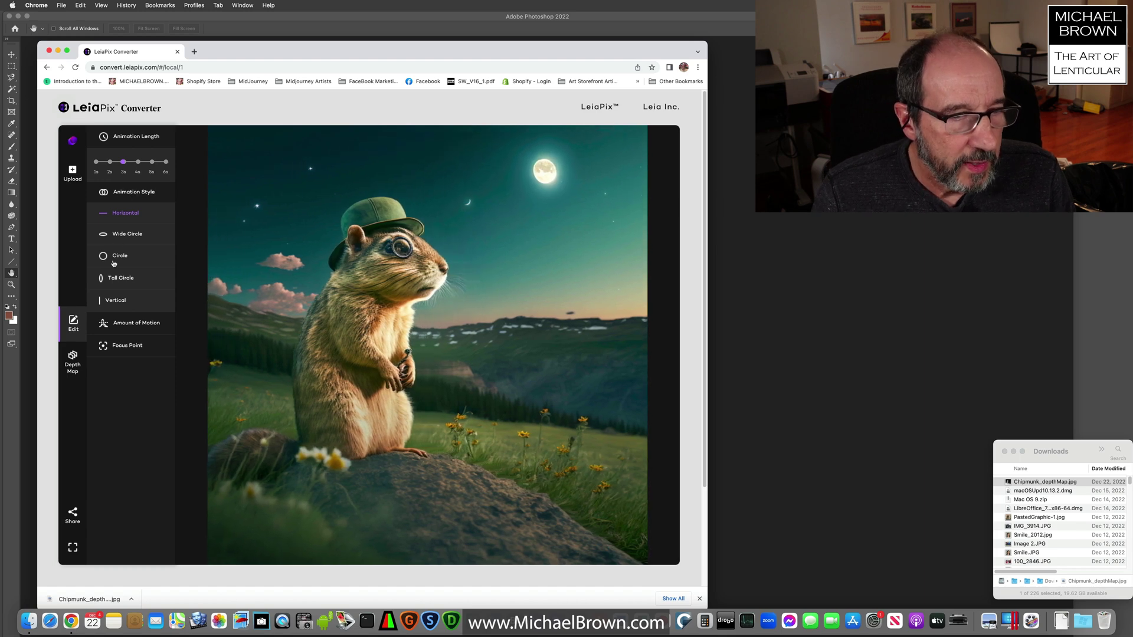
{"action": "left_click", "coordinate": [117, 301]}
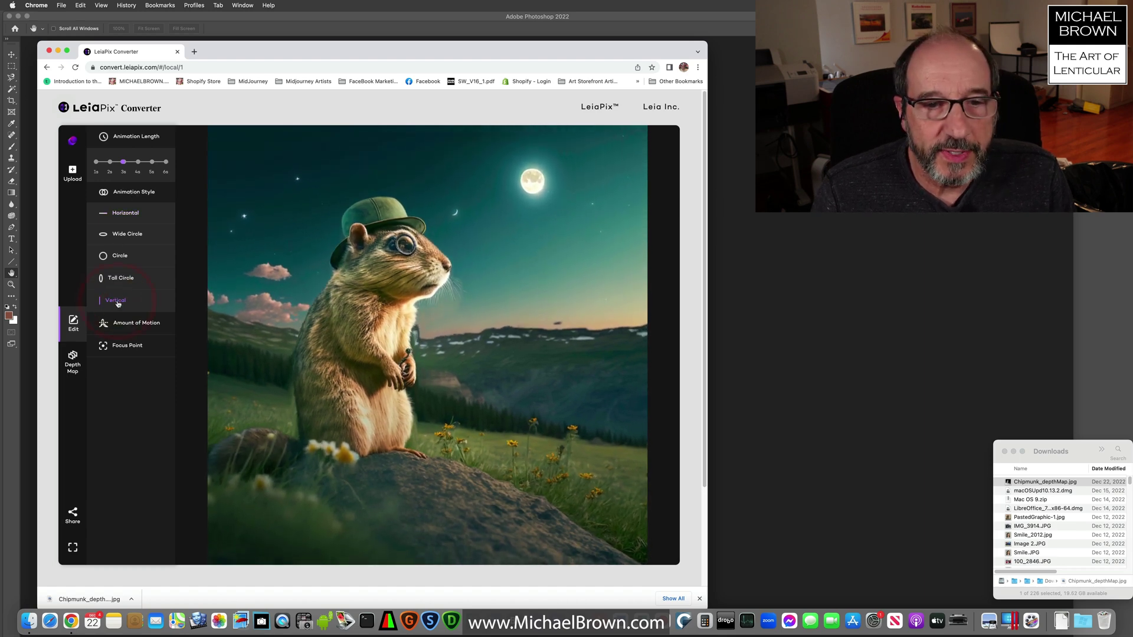
{"action": "left_click", "coordinate": [121, 280]}
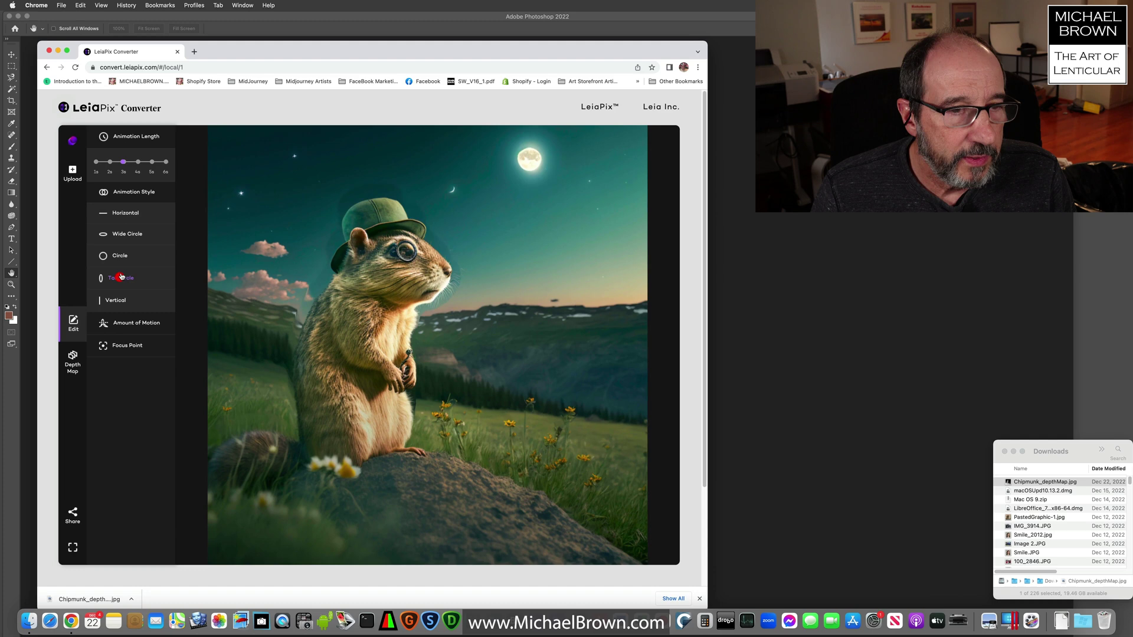
{"action": "left_click", "coordinate": [121, 258]}
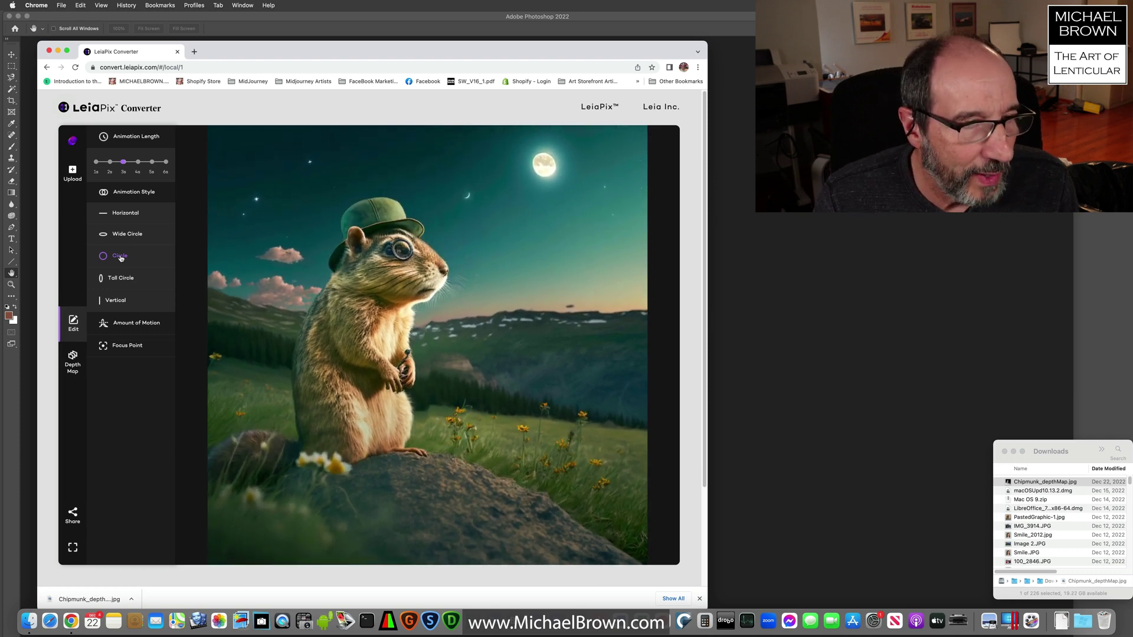
{"action": "left_click", "coordinate": [120, 212]}
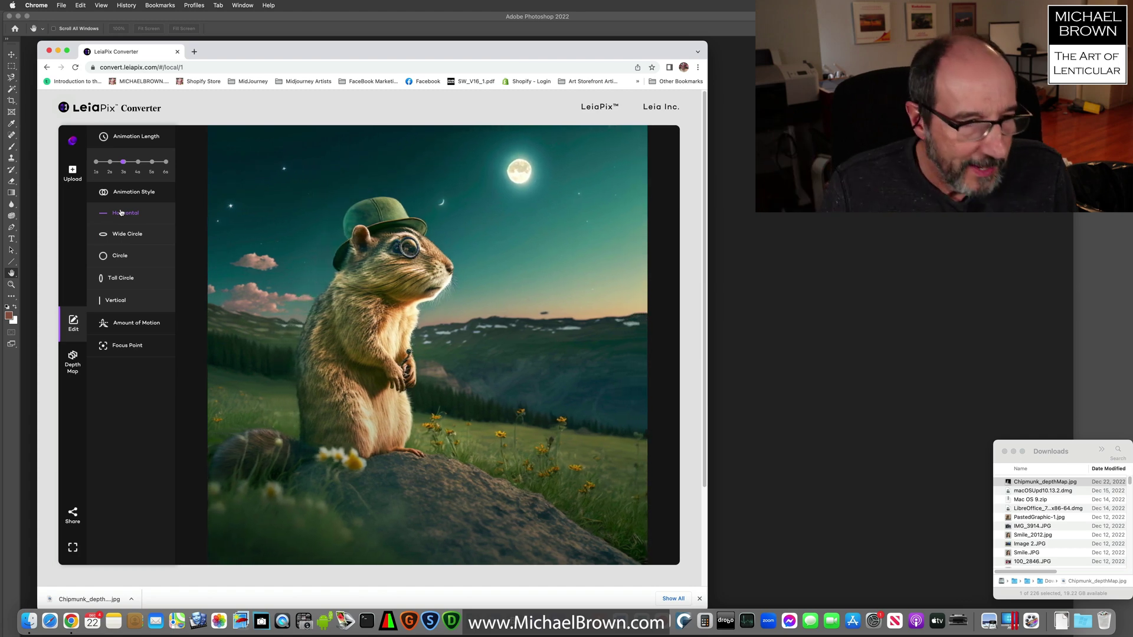
Step: Try Less, then set Amount of Motion to More and check Focus Point is Center
{"action": "left_click", "coordinate": [124, 324]}
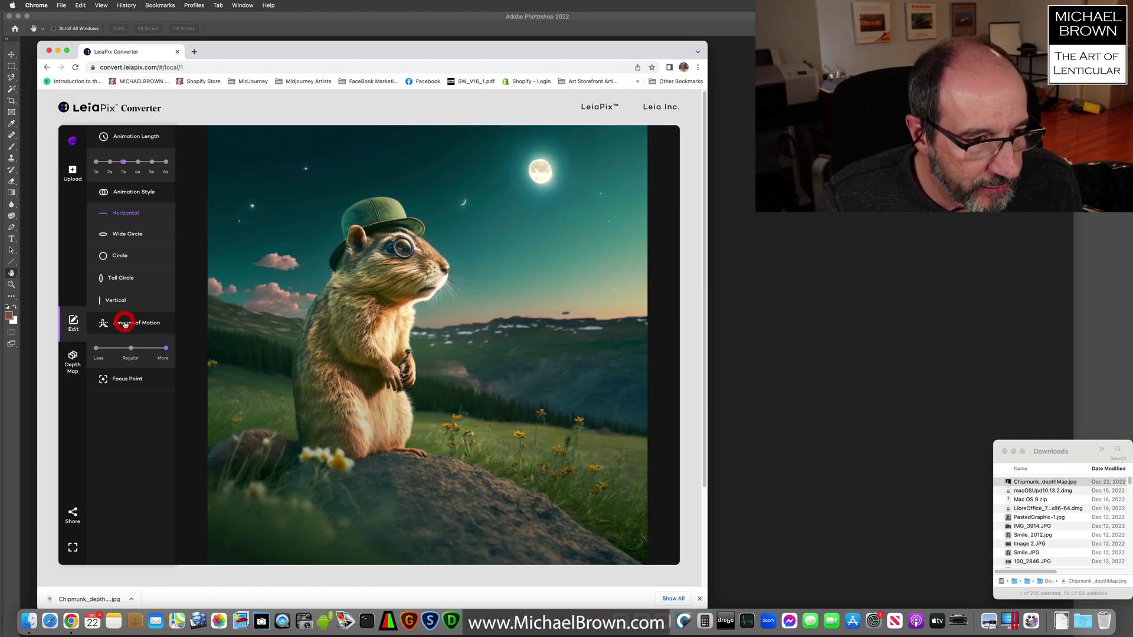
{"action": "left_click", "coordinate": [95, 349]}
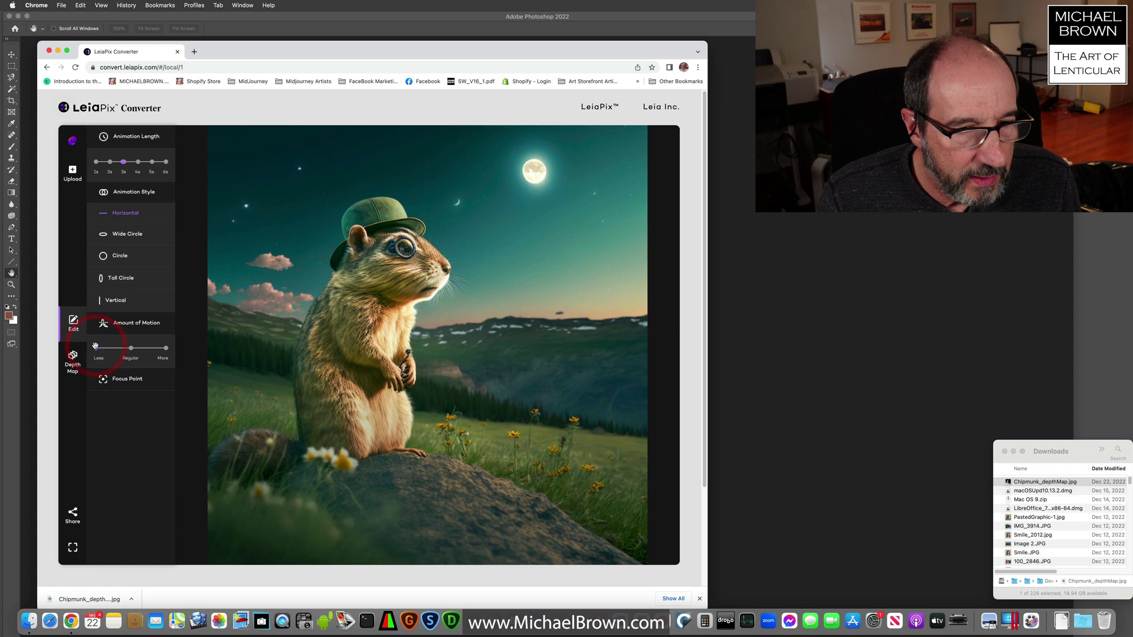
{"action": "left_click", "coordinate": [164, 348]}
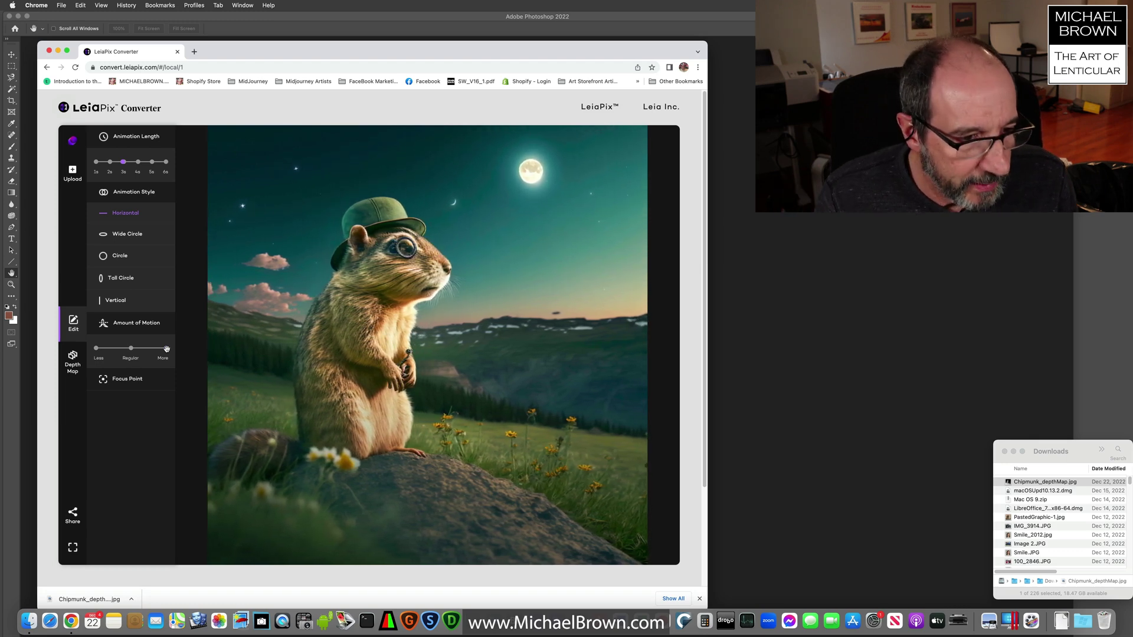
{"action": "left_click", "coordinate": [117, 381]}
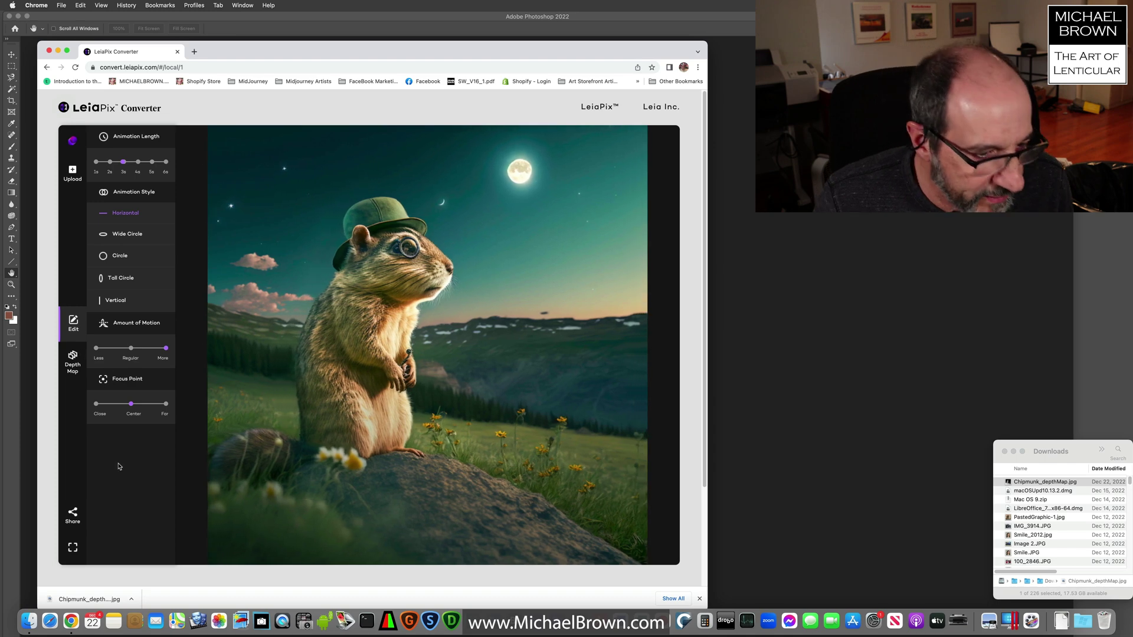
Step: Save the full-size depth map as Chipmunk_depthMap (1).jpg from the Share menu
{"action": "left_click", "coordinate": [73, 513]}
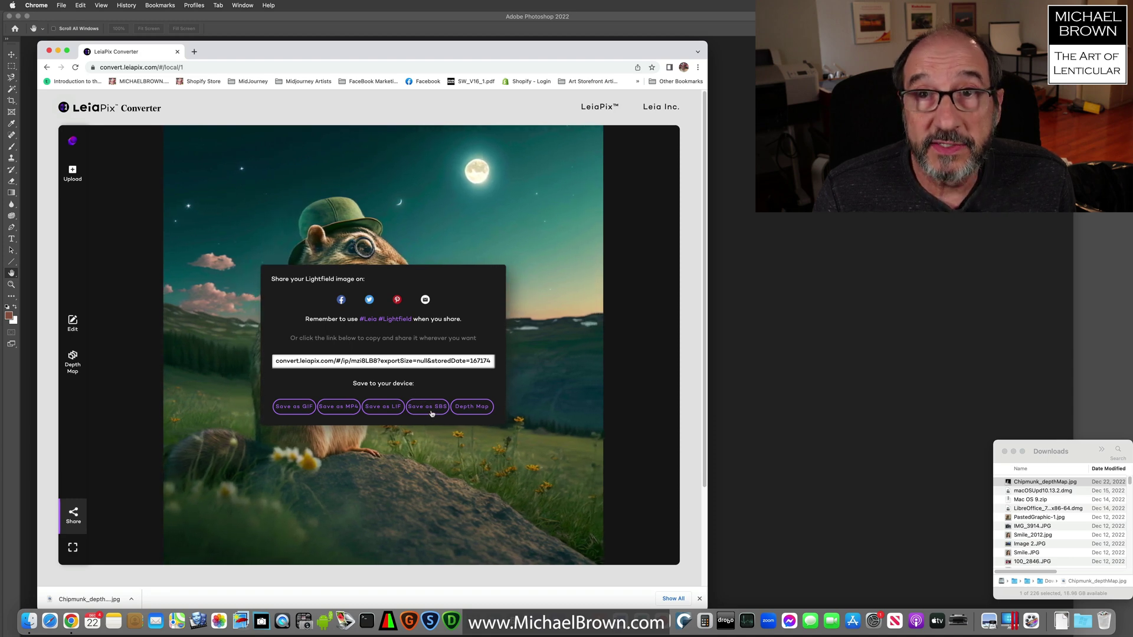
{"action": "left_click", "coordinate": [478, 408]}
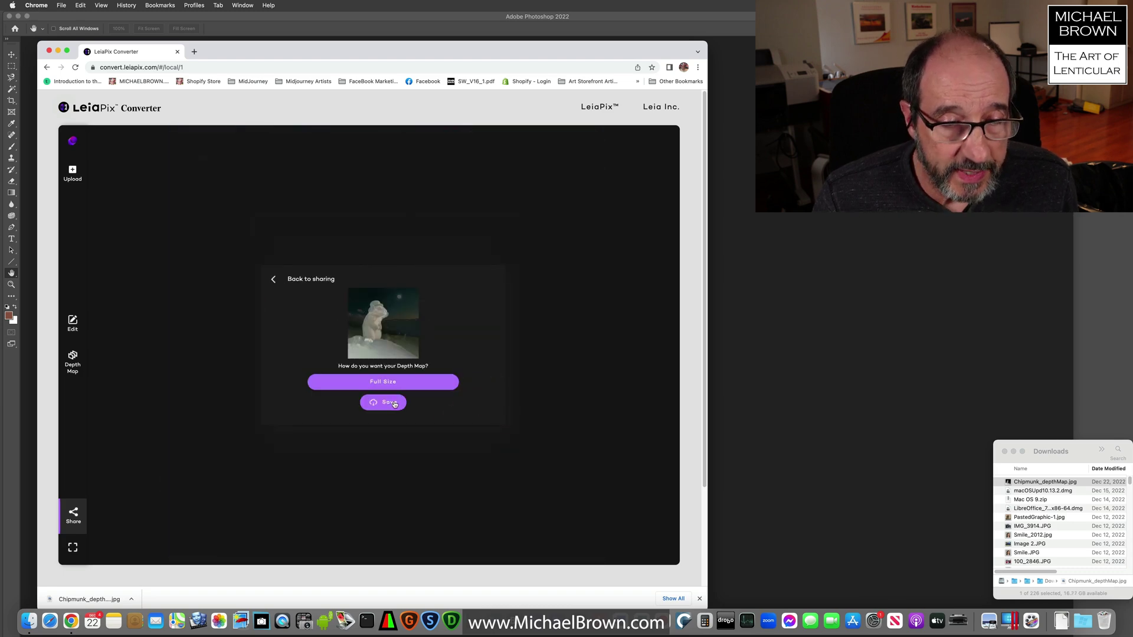
{"action": "left_click", "coordinate": [389, 403]}
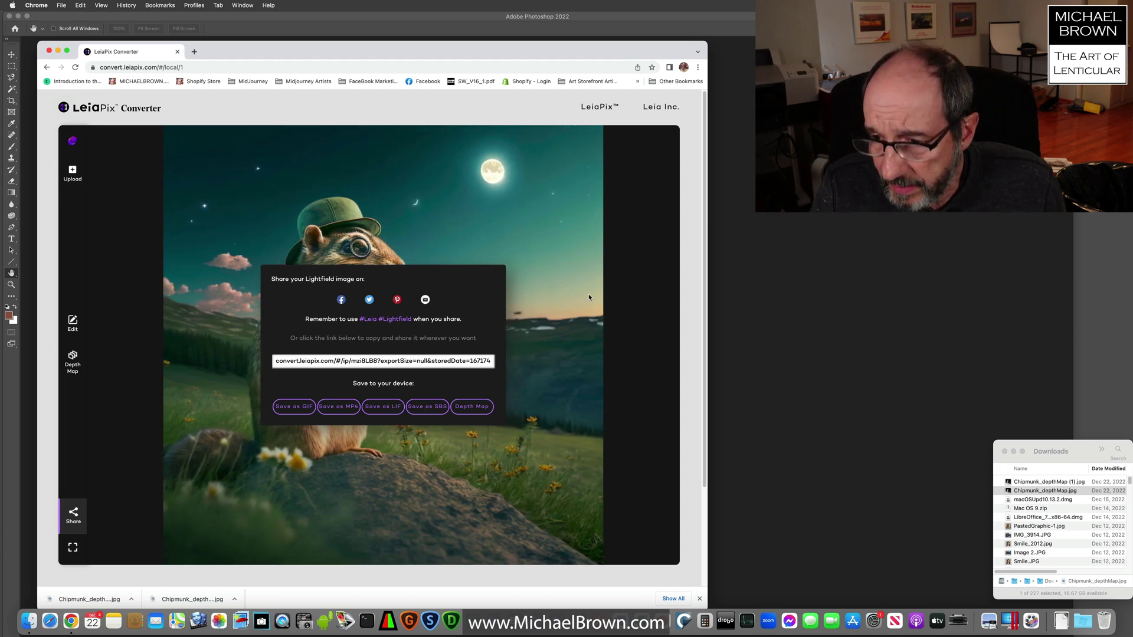
Step: View Chipmunk_depthMap (1).jpg in Preview and move its window aside
{"action": "left_click", "coordinate": [1019, 483]}
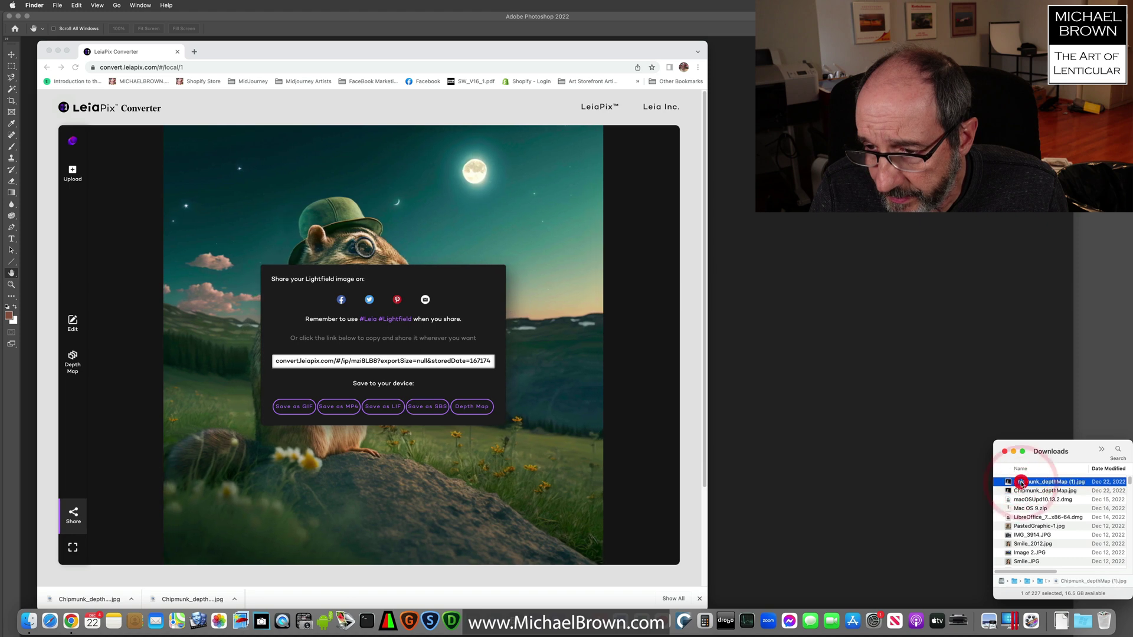
{"action": "double_click", "coordinate": [1010, 483]}
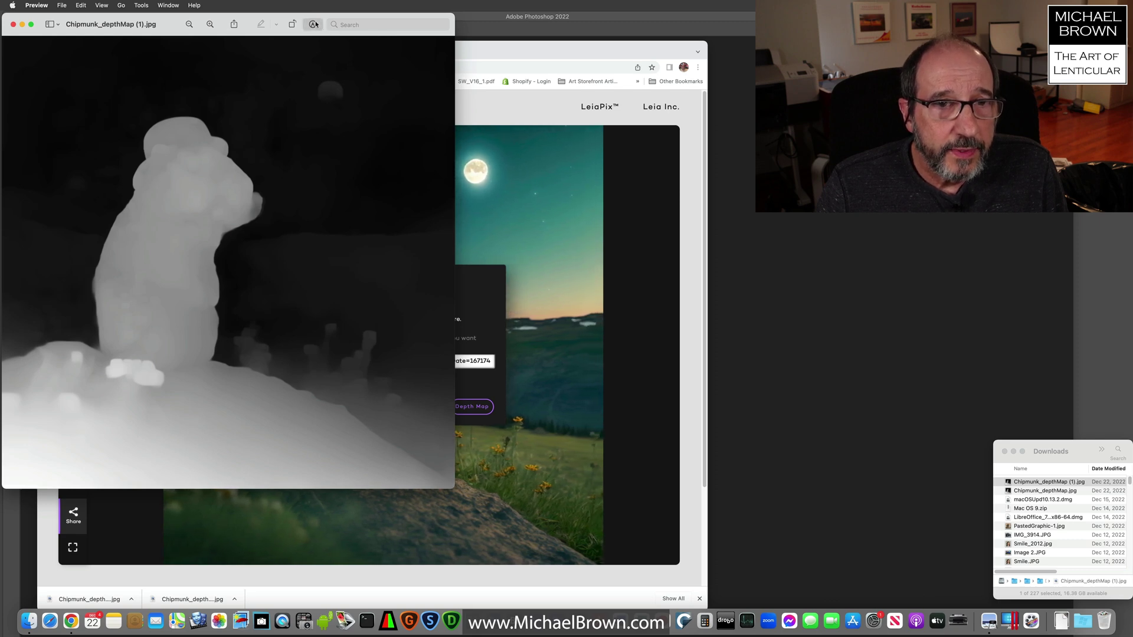
{"action": "left_click_drag", "start_coordinate": [291, 24], "coordinate": [449, 79]}
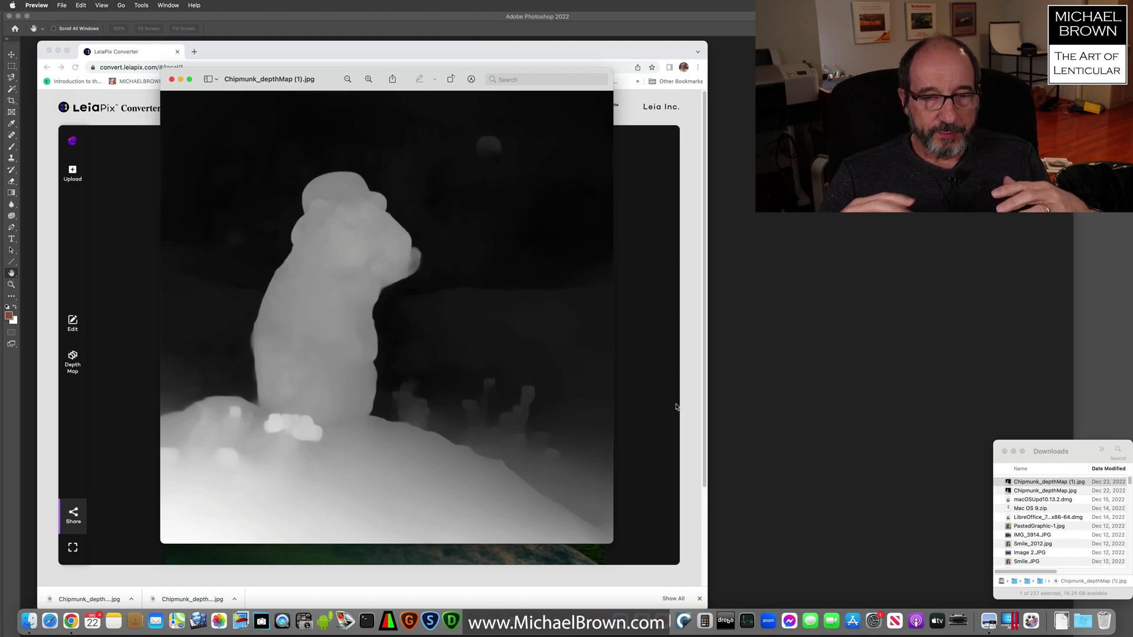
{"action": "left_click_drag", "start_coordinate": [324, 75], "coordinate": [687, 93]}
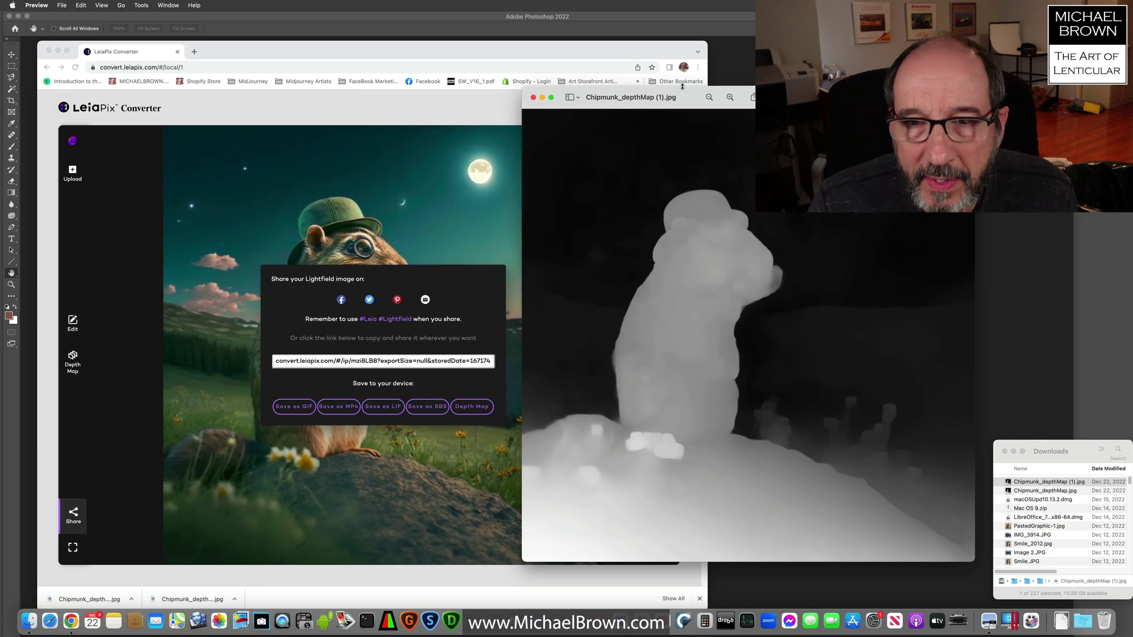
Step: Close the depth map, save a full-size side-by-side image, and select Chipmunk_2x1.jpg in Downloads
{"action": "left_click", "coordinate": [534, 98]}
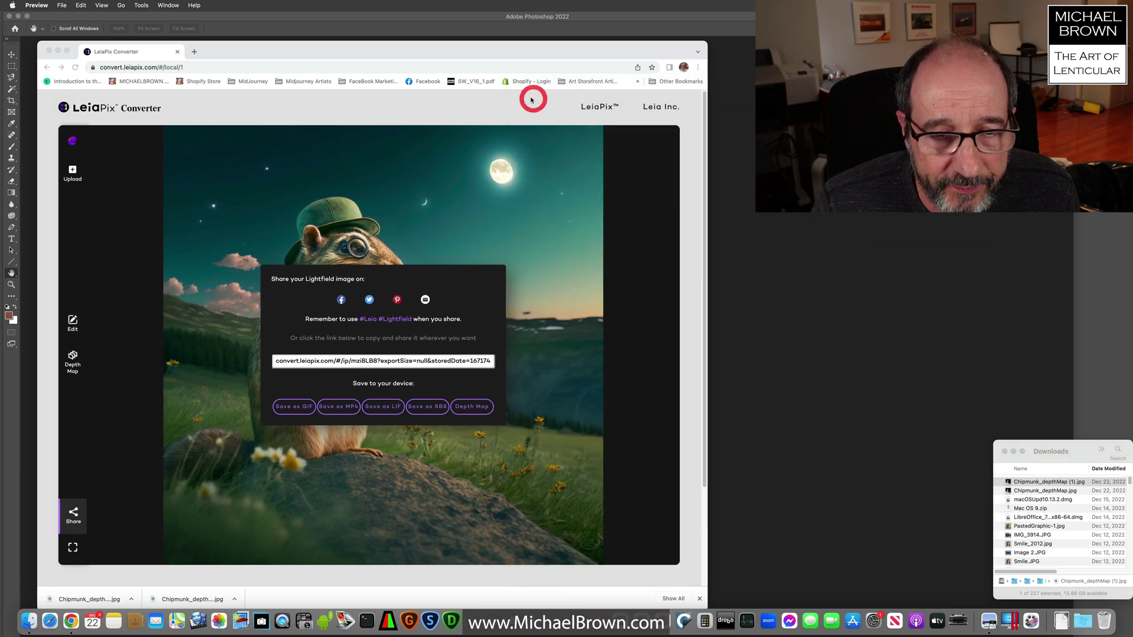
{"action": "left_click", "coordinate": [435, 407]}
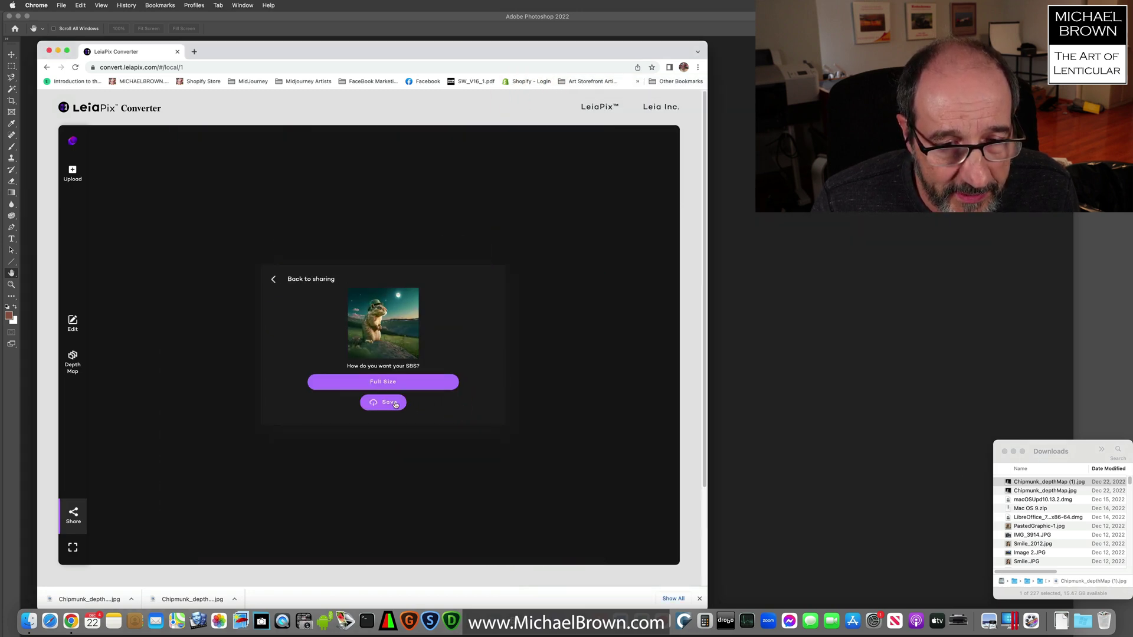
{"action": "left_click", "coordinate": [396, 404]}
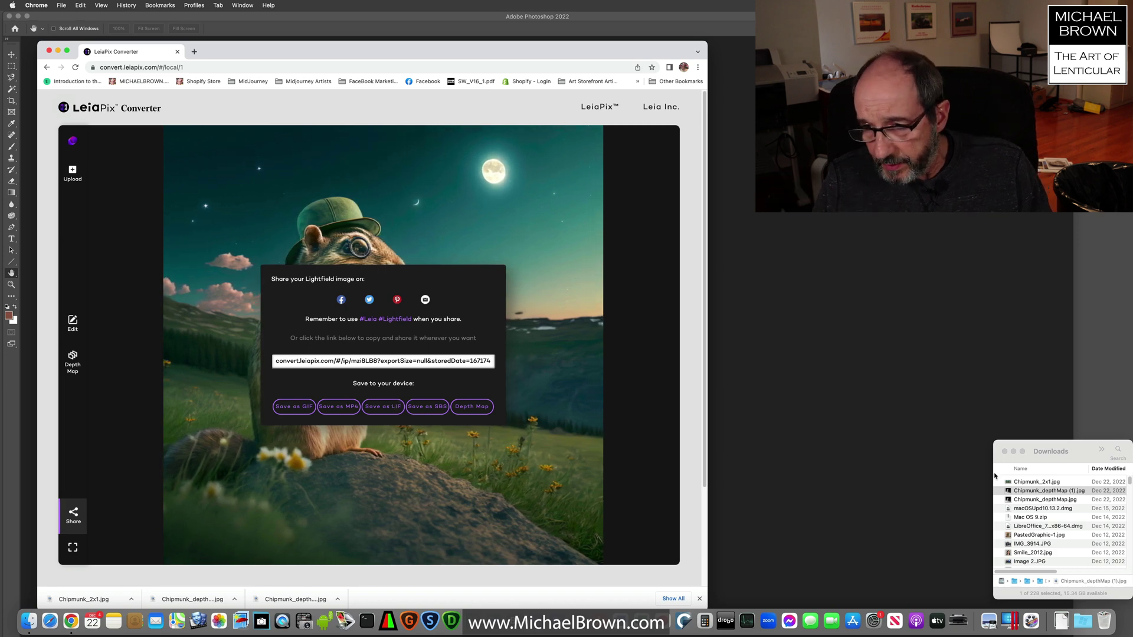
{"action": "left_click", "coordinate": [1034, 484]}
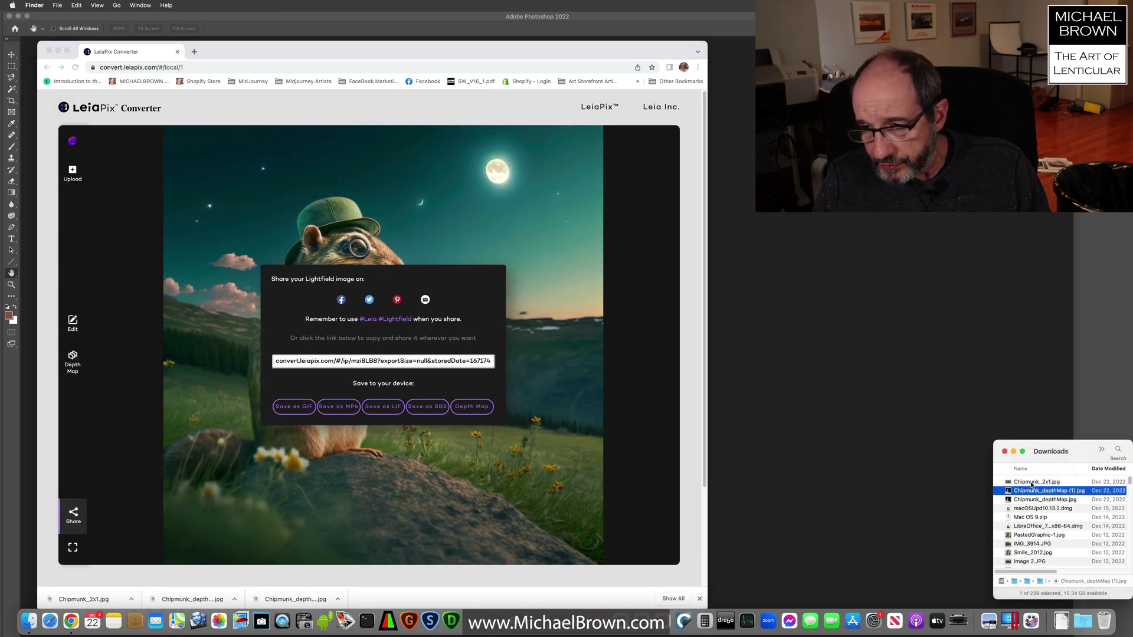
{"action": "left_click", "coordinate": [1031, 483]}
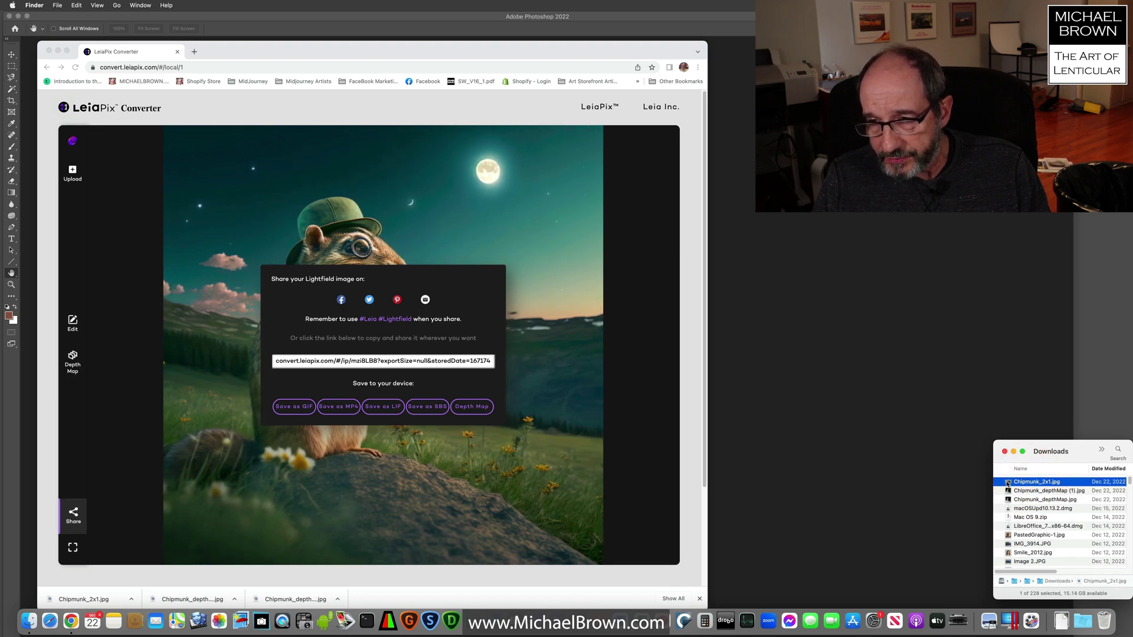
{"action": "double_click", "coordinate": [1007, 483]}
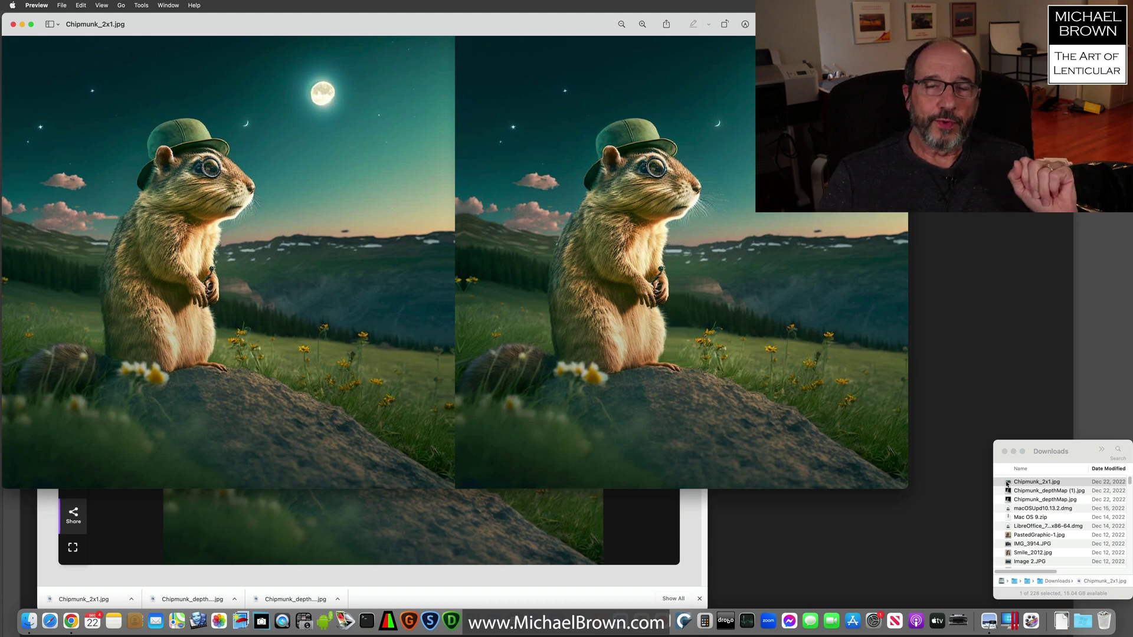
{"action": "left_click_drag", "start_coordinate": [487, 21], "coordinate": [512, 67]}
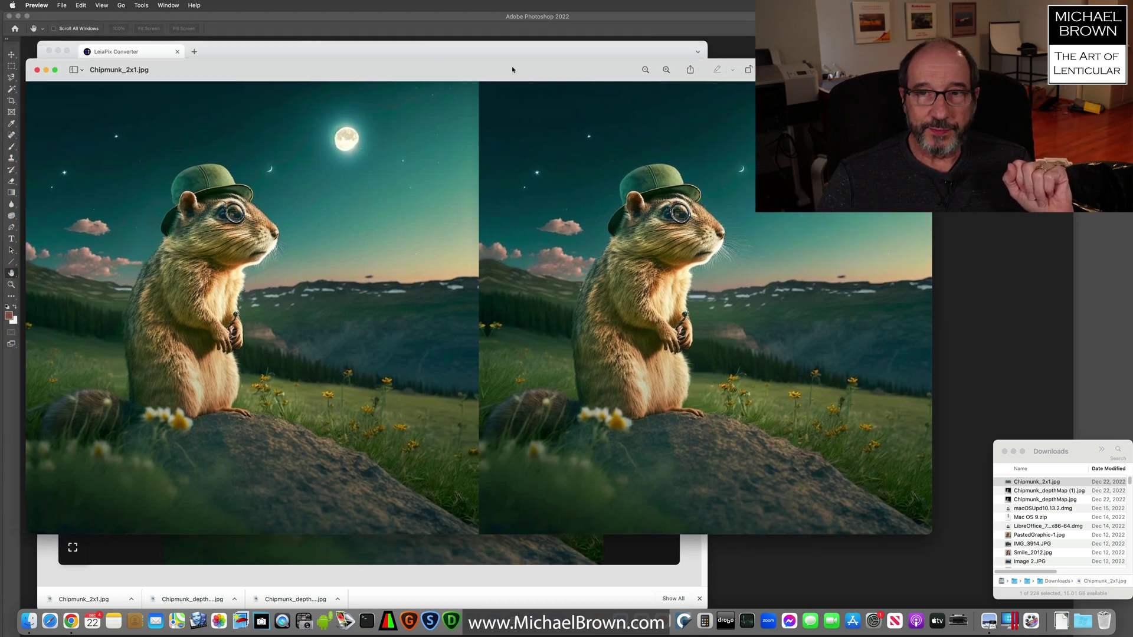
{"action": "left_click", "coordinate": [646, 70]}
{"action": "left_click", "coordinate": [646, 70]}
{"action": "left_click", "coordinate": [646, 70]}
{"action": "left_click", "coordinate": [646, 70]}
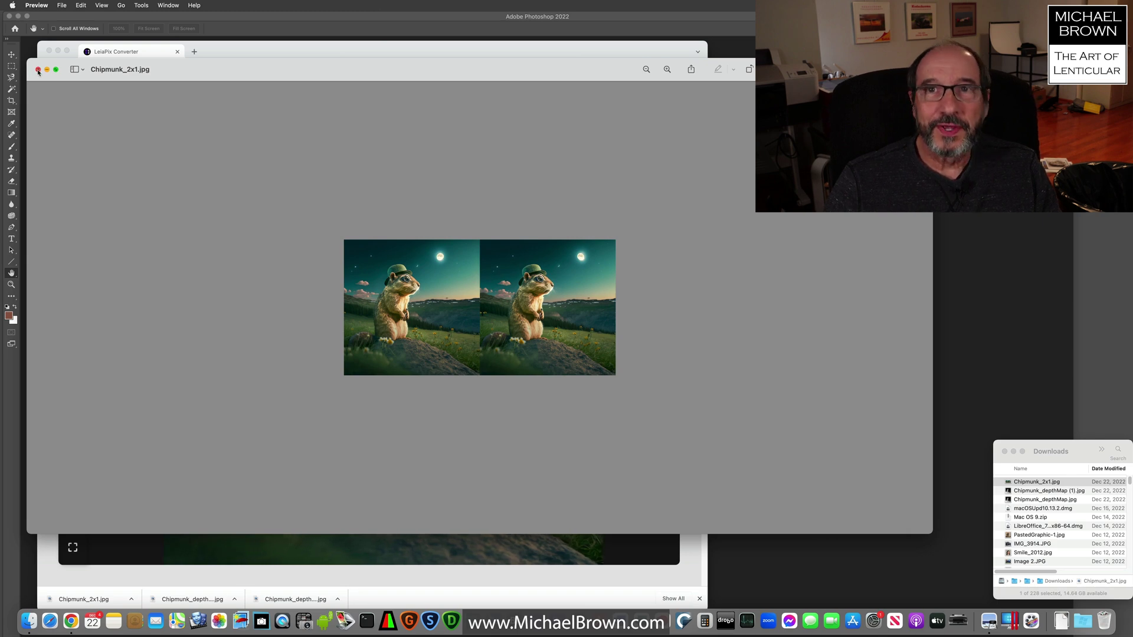
{"action": "left_click", "coordinate": [38, 69]}
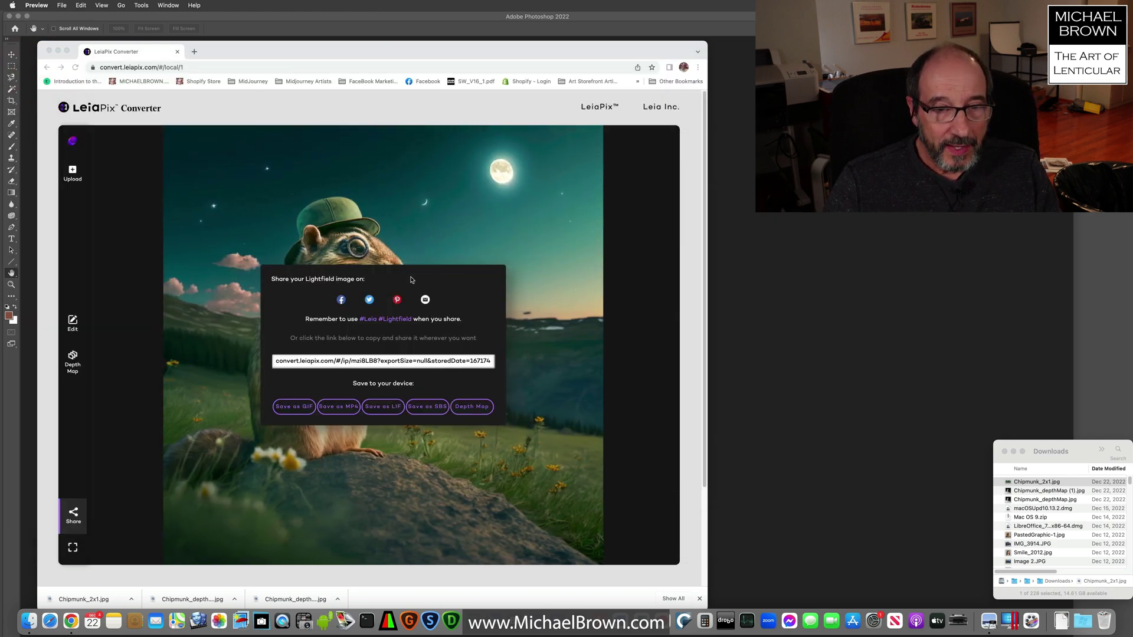
Step: Export the animation as a full-size MP4 and bring up Chipmunk.mp4 in Downloads
{"action": "left_click", "coordinate": [411, 278]}
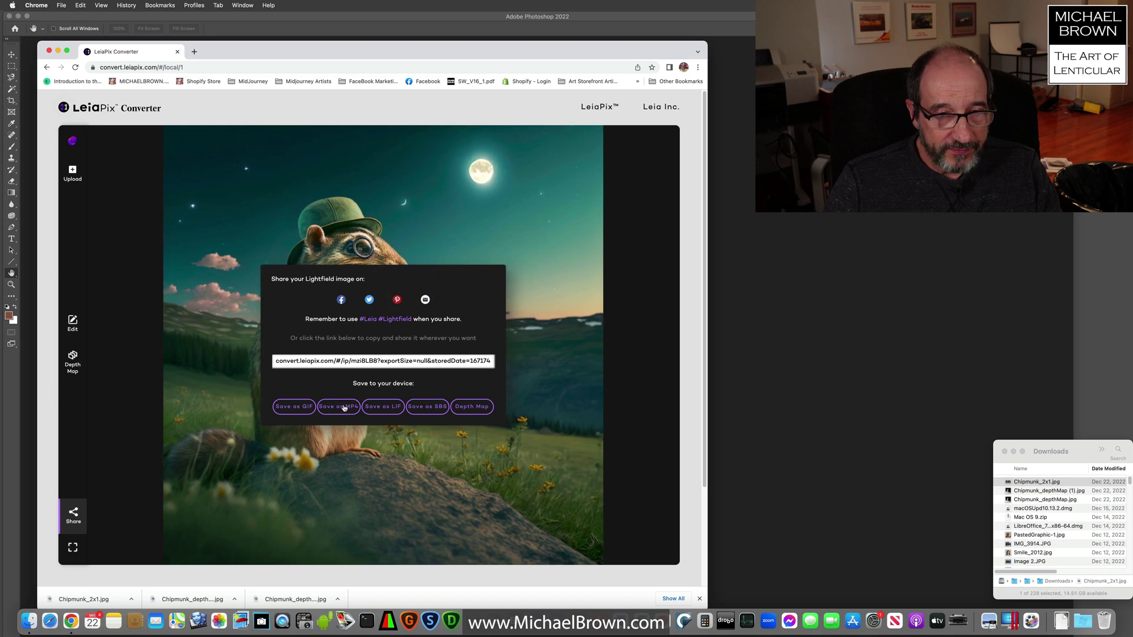
{"action": "left_click", "coordinate": [345, 407]}
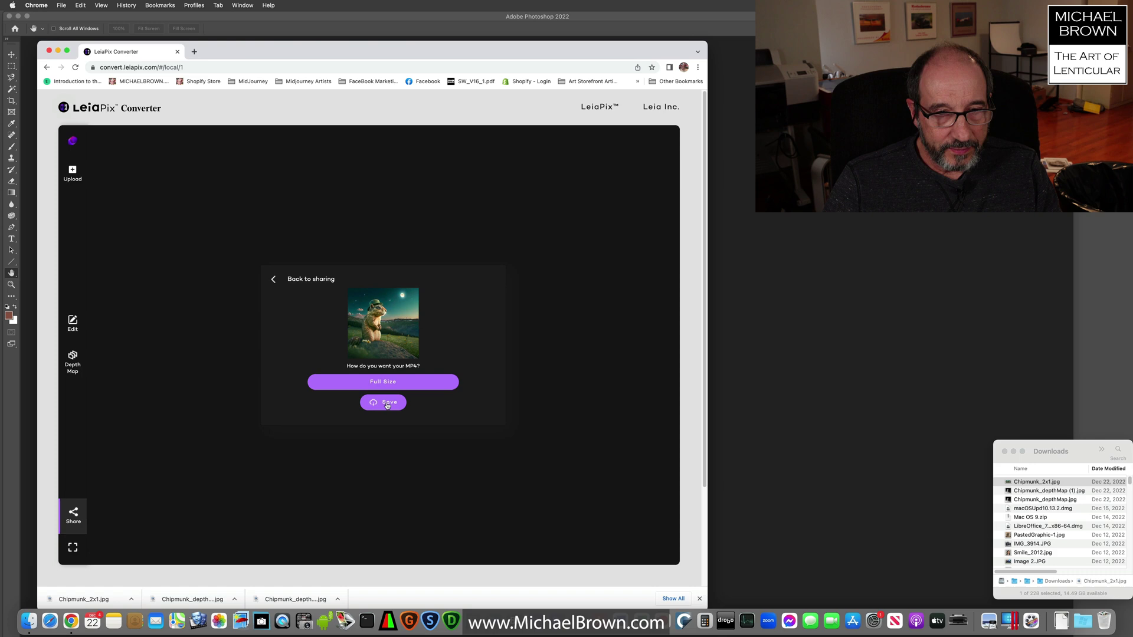
{"action": "left_click", "coordinate": [387, 404]}
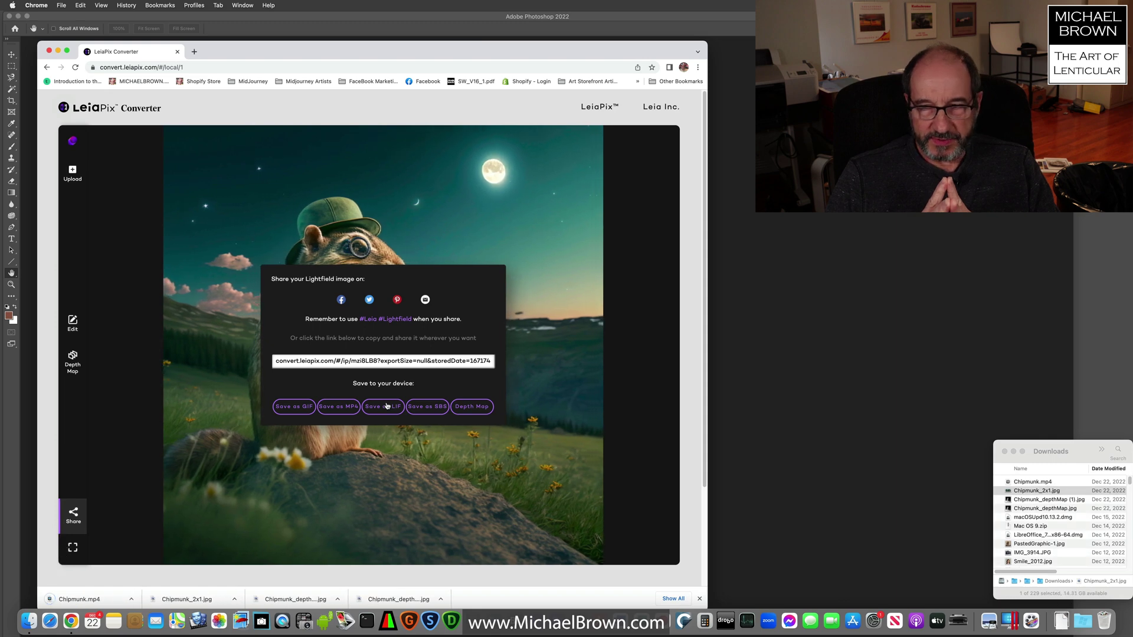
{"action": "left_click", "coordinate": [1073, 465]}
Step: Play Chipmunk.mp4 once in QuickTime Player, then close the window
{"action": "left_click", "coordinate": [1016, 483]}
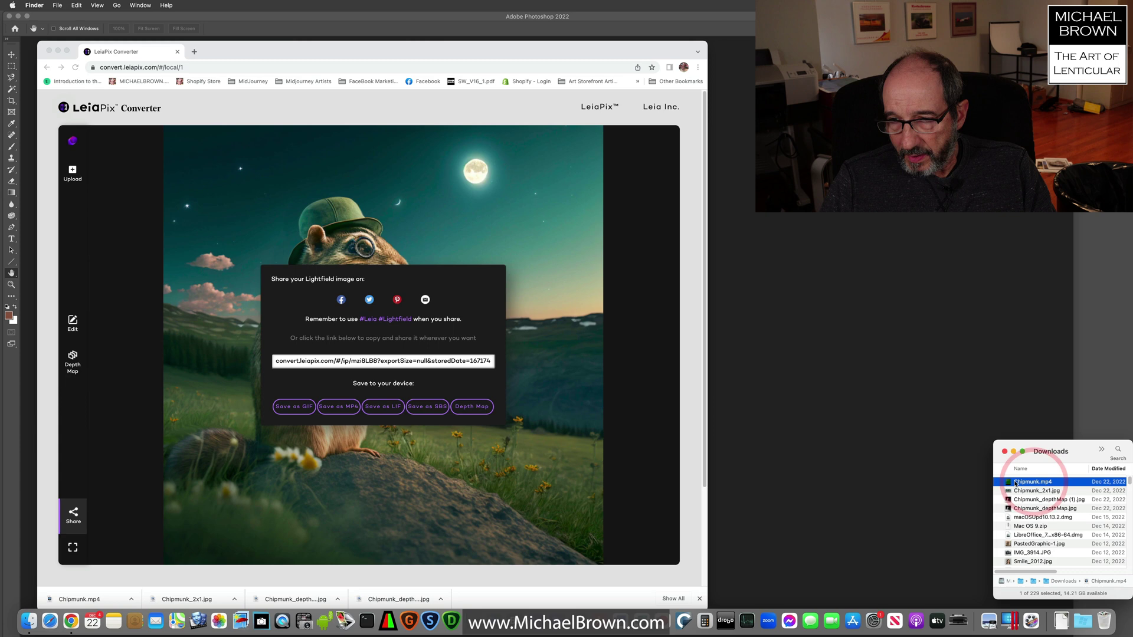
{"action": "left_click_drag", "start_coordinate": [1016, 483], "coordinate": [285, 624]}
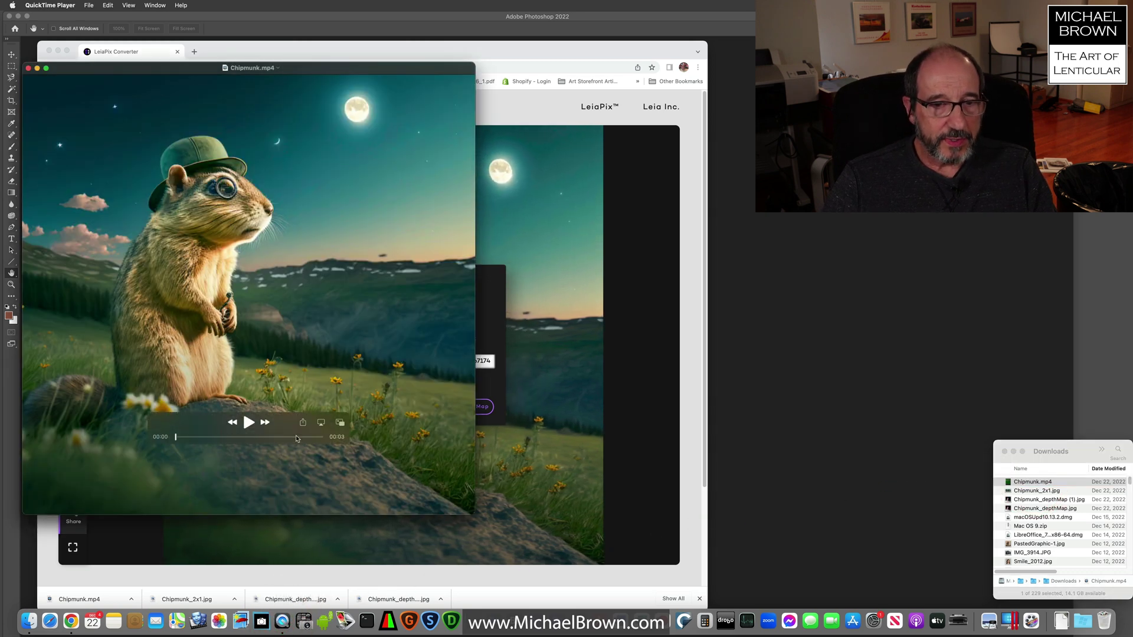
{"action": "left_click", "coordinate": [247, 423]}
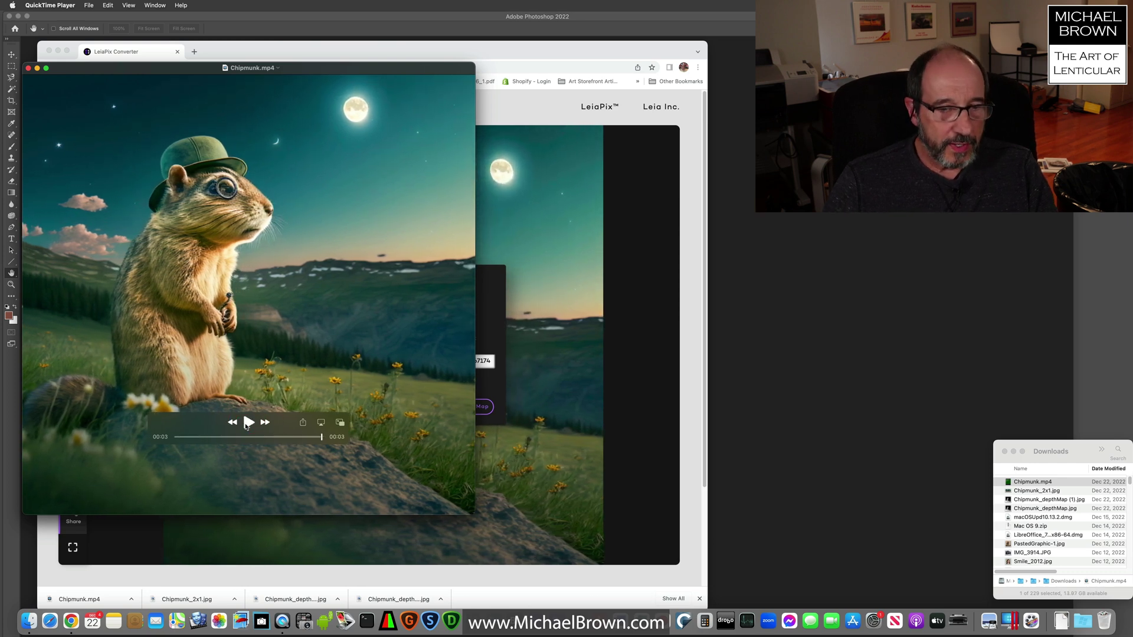
{"action": "left_click", "coordinate": [28, 68]}
Step: Use File > Import > Video Frames to Layers with Chipmunk.mp4 from Downloads
{"action": "left_click", "coordinate": [753, 301]}
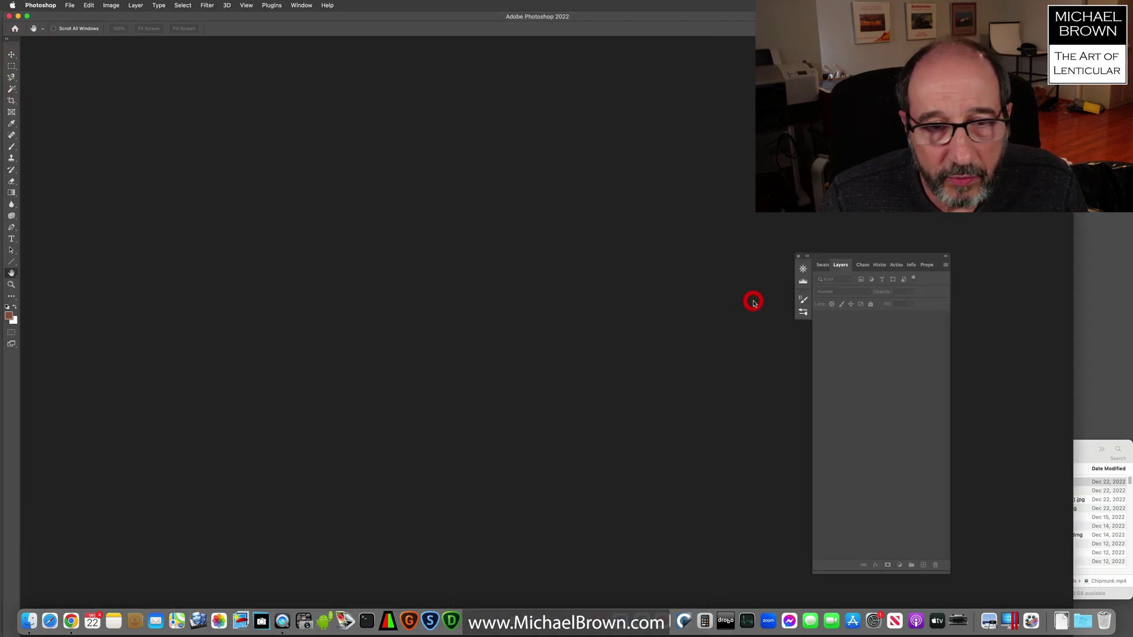
{"action": "left_click", "coordinate": [71, 6]}
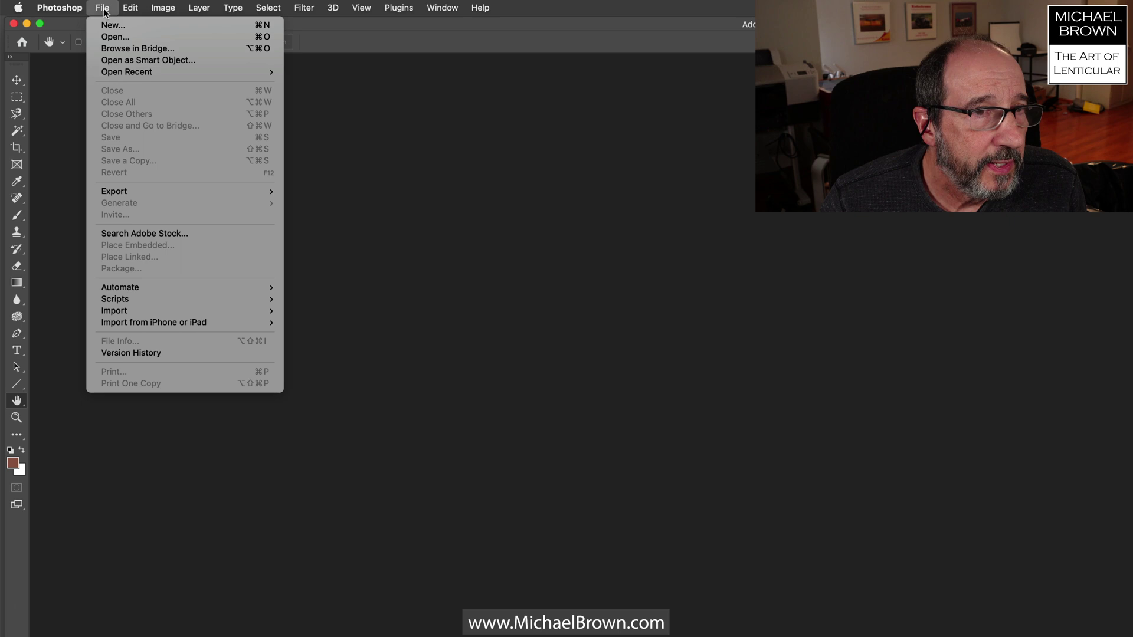
{"action": "mouse_move", "coordinate": [87, 217]}
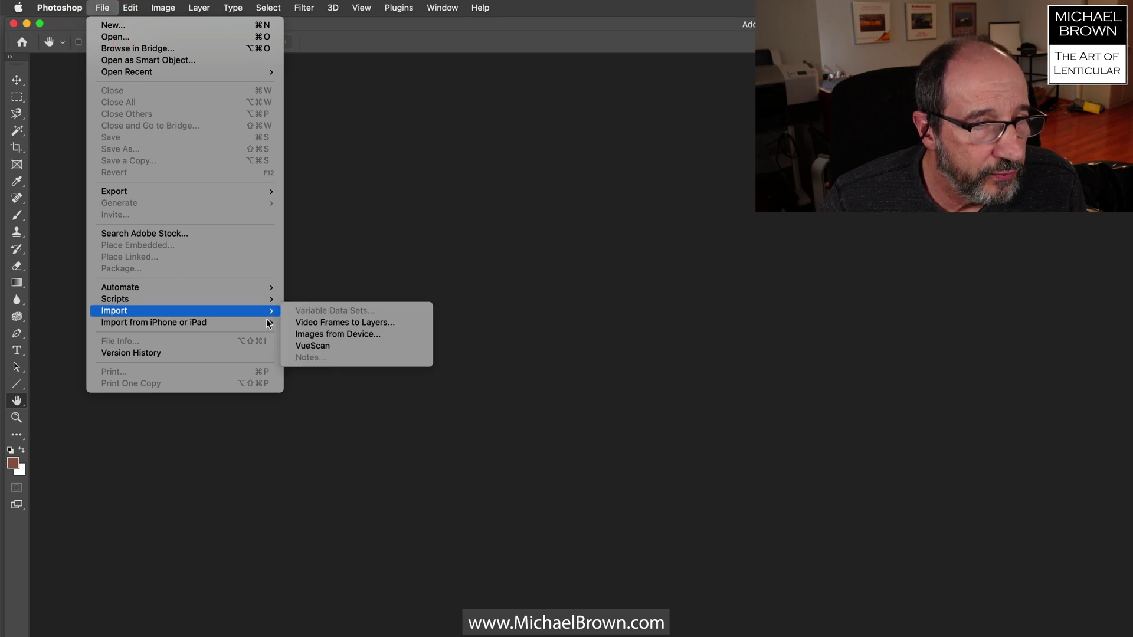
{"action": "left_click", "coordinate": [366, 322]}
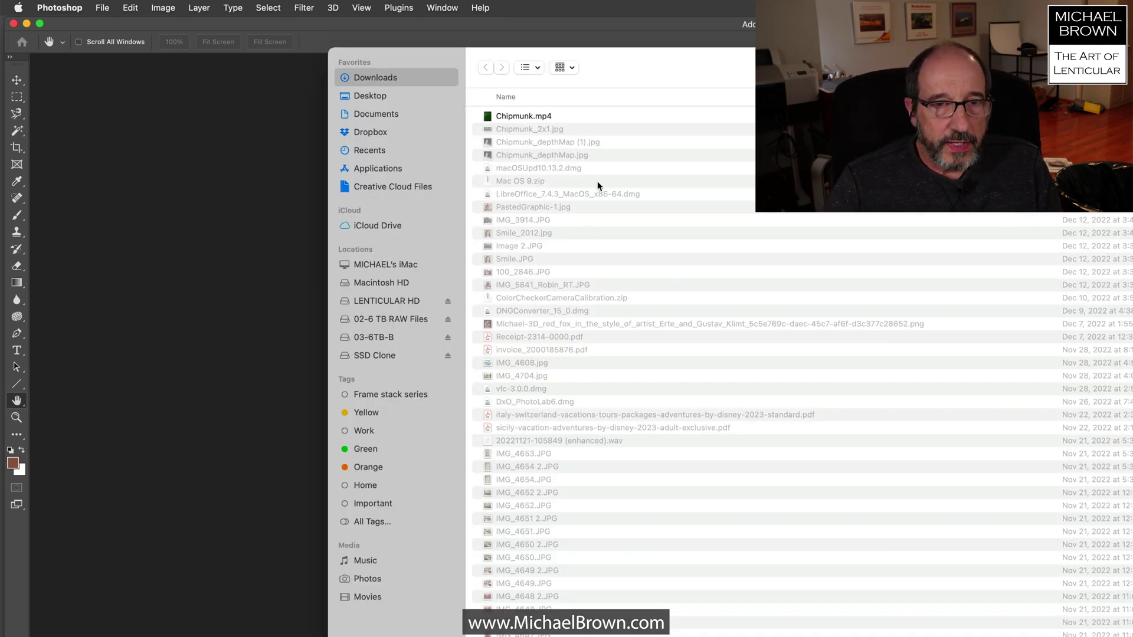
{"action": "double_click", "coordinate": [530, 118]}
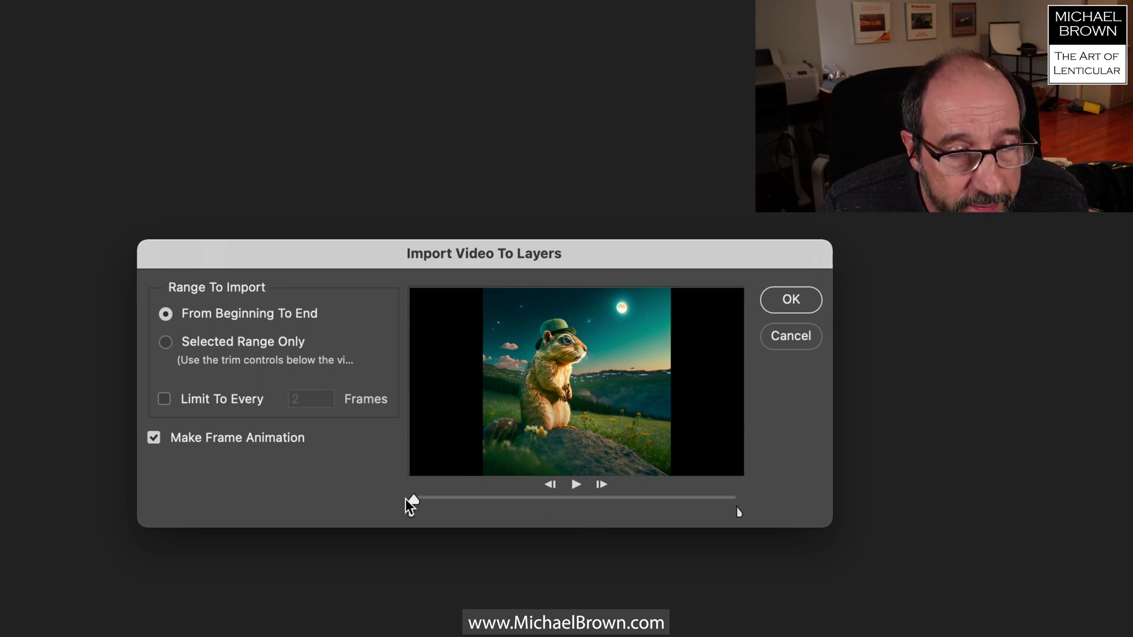
Step: Trim the clip's start and end inward, import Selected Range Only, and confirm with OK
{"action": "left_click_drag", "start_coordinate": [414, 505], "coordinate": [457, 503]}
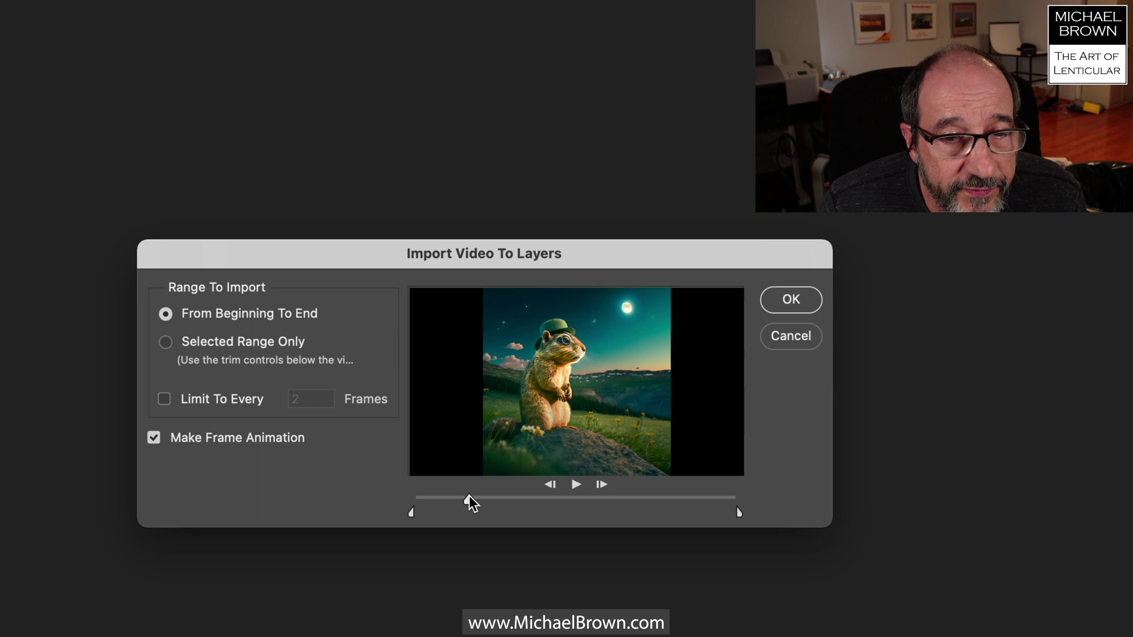
{"action": "left_click", "coordinate": [509, 503]}
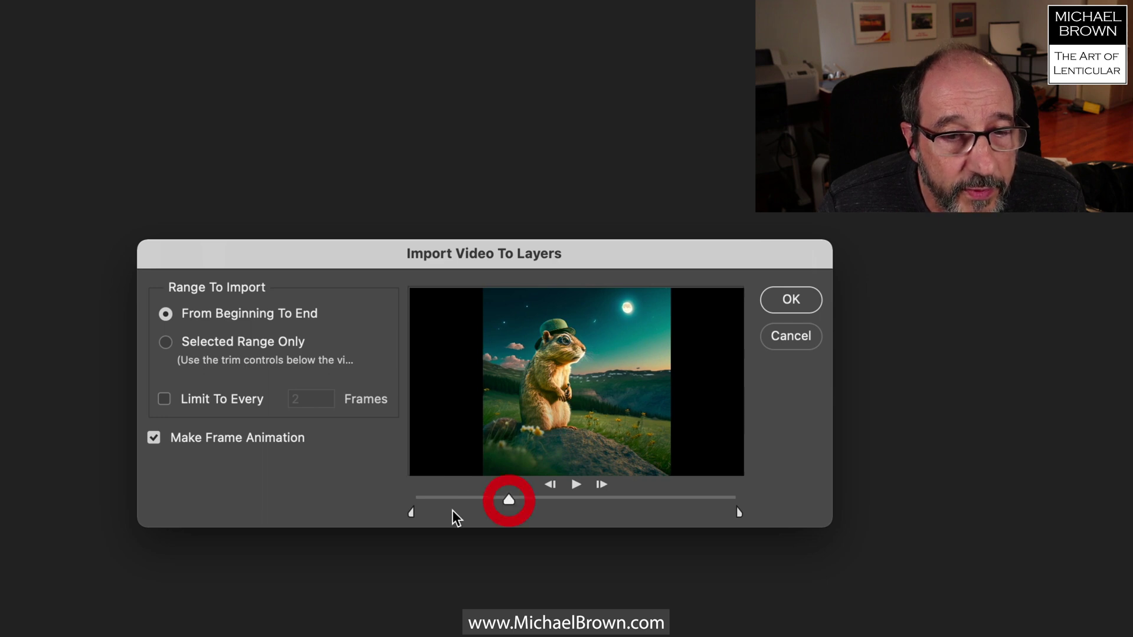
{"action": "left_click_drag", "start_coordinate": [413, 515], "coordinate": [635, 506]}
{"action": "left_click", "coordinate": [509, 515]}
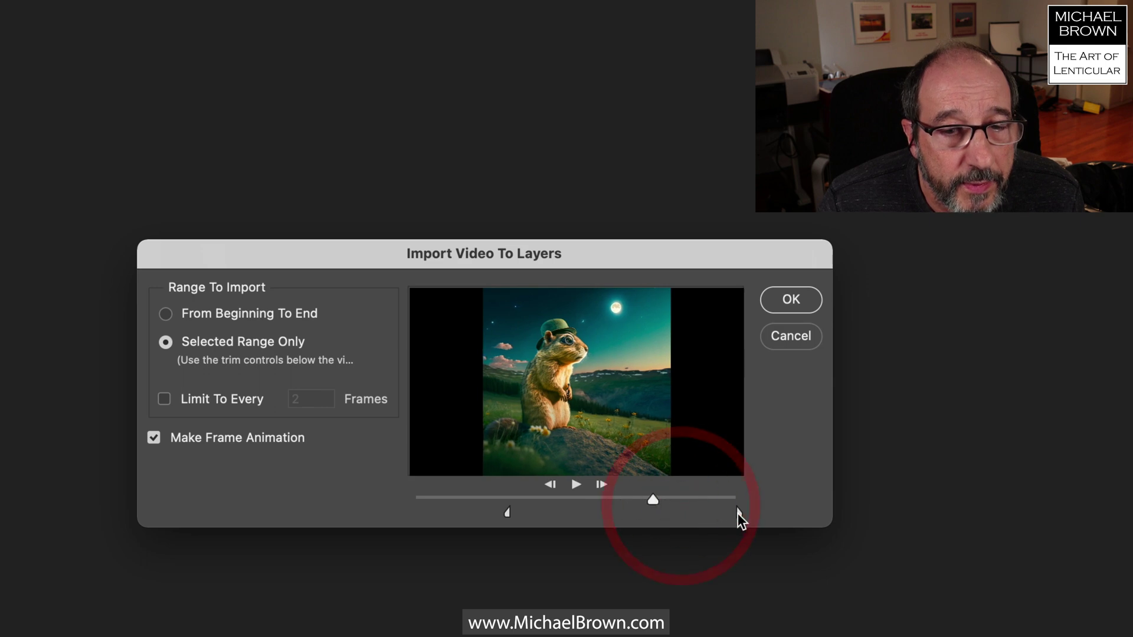
{"action": "left_click_drag", "start_coordinate": [737, 512], "coordinate": [622, 507]}
{"action": "left_click", "coordinate": [517, 512]}
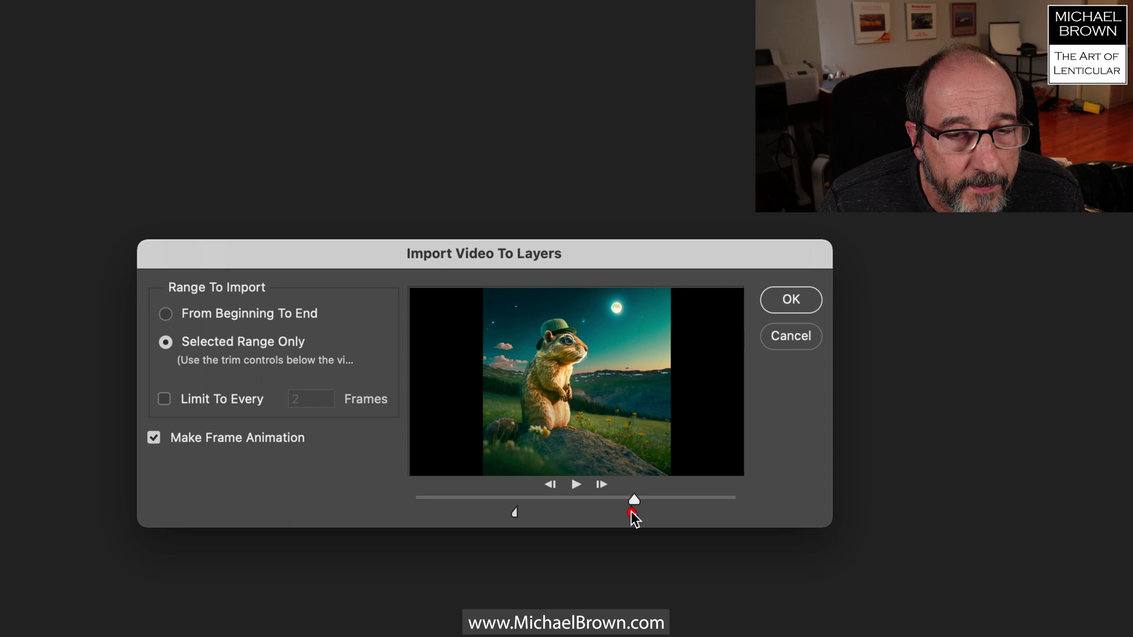
{"action": "left_click", "coordinate": [632, 512]}
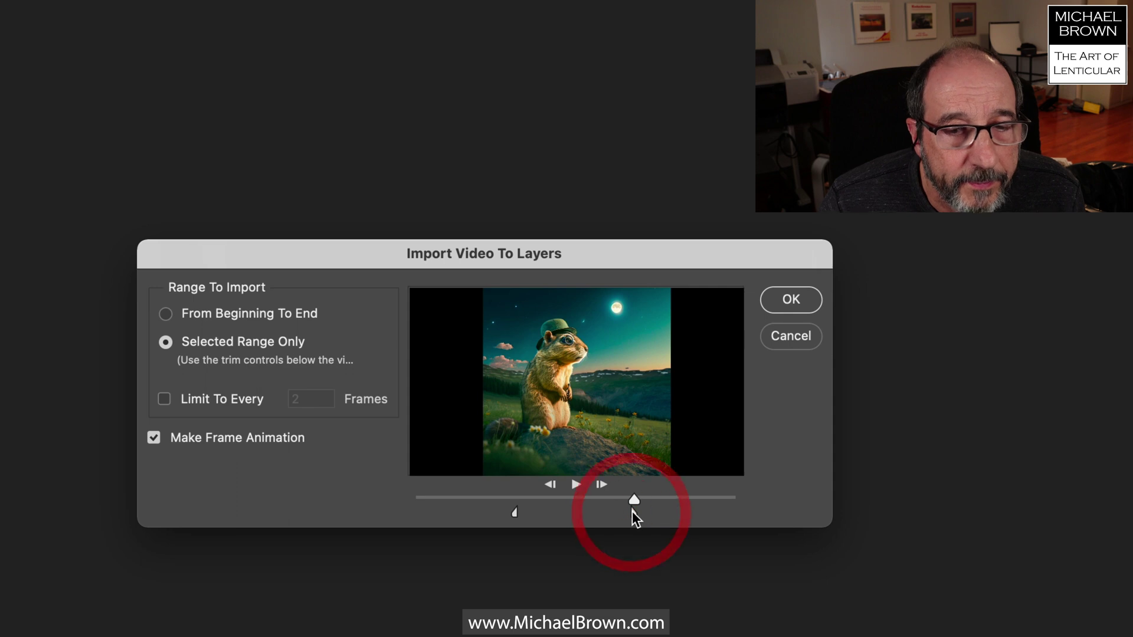
{"action": "left_click", "coordinate": [788, 302]}
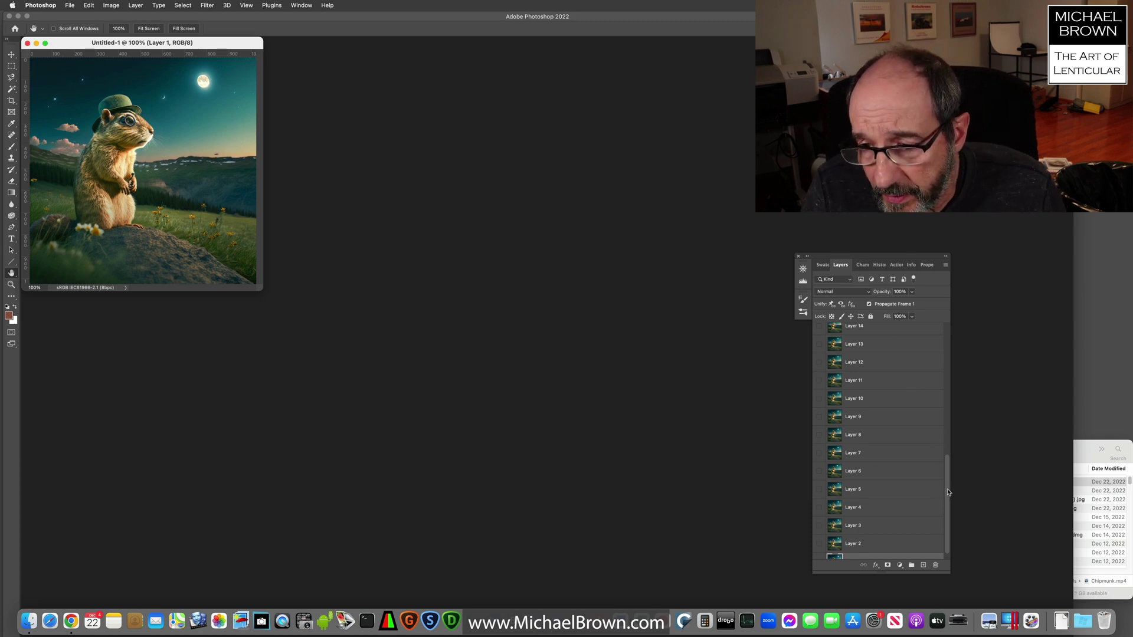
Step: Reposition the chipmunk document window and launch File > Export > Layers to Files
{"action": "scroll", "coordinate": [948, 491], "scroll_direction": "up", "scroll_amount": 4}
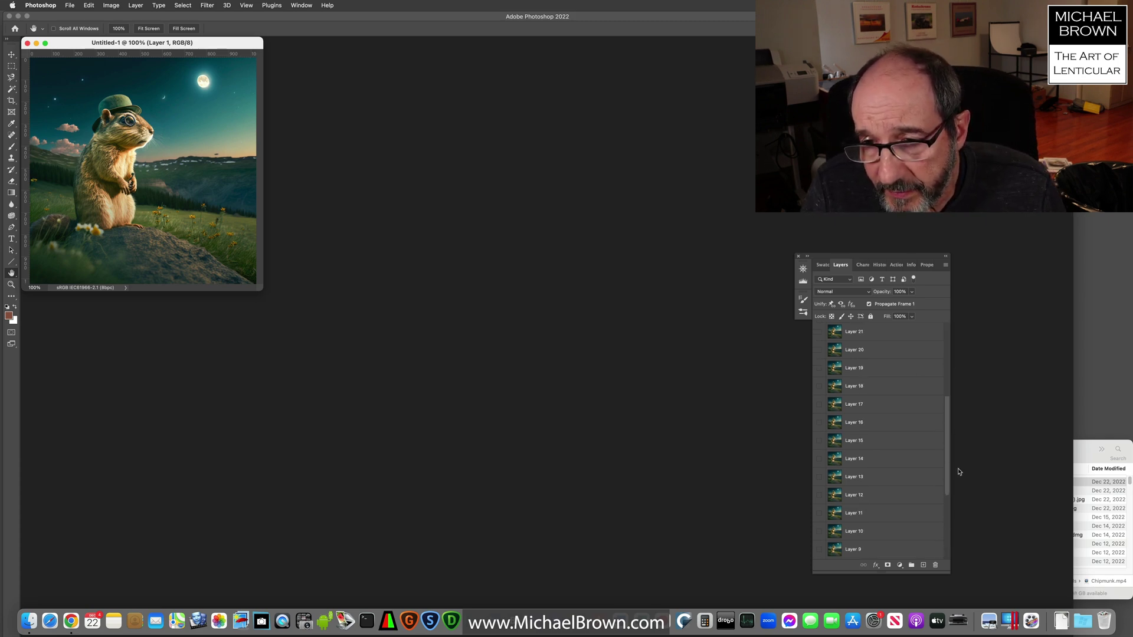
{"action": "left_click", "coordinate": [948, 348]}
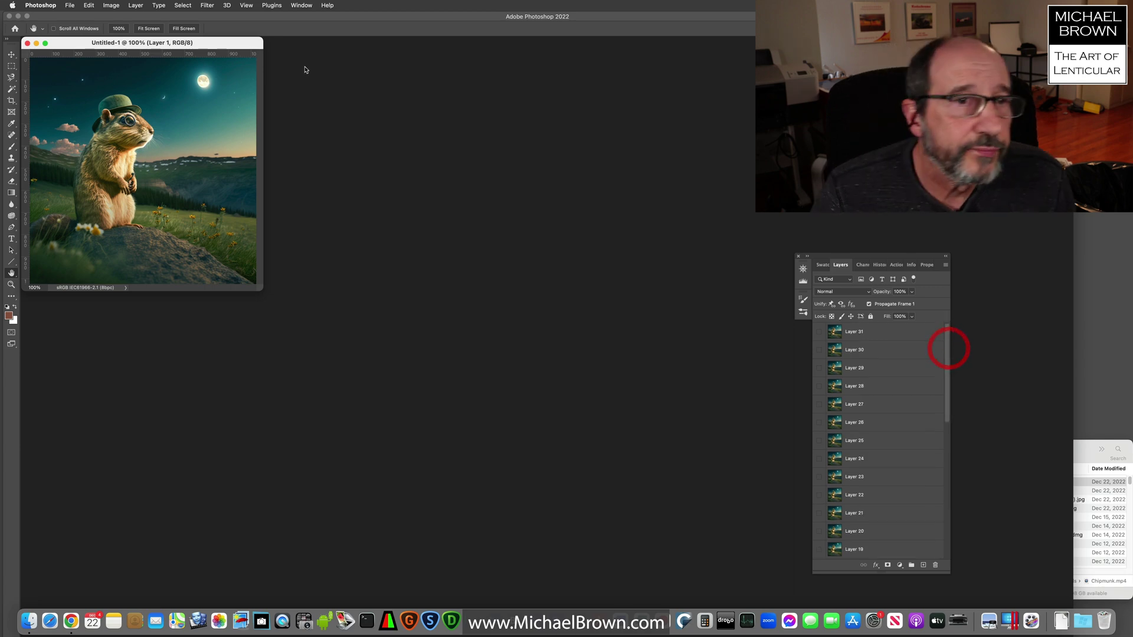
{"action": "left_click_drag", "start_coordinate": [84, 43], "coordinate": [112, 59]}
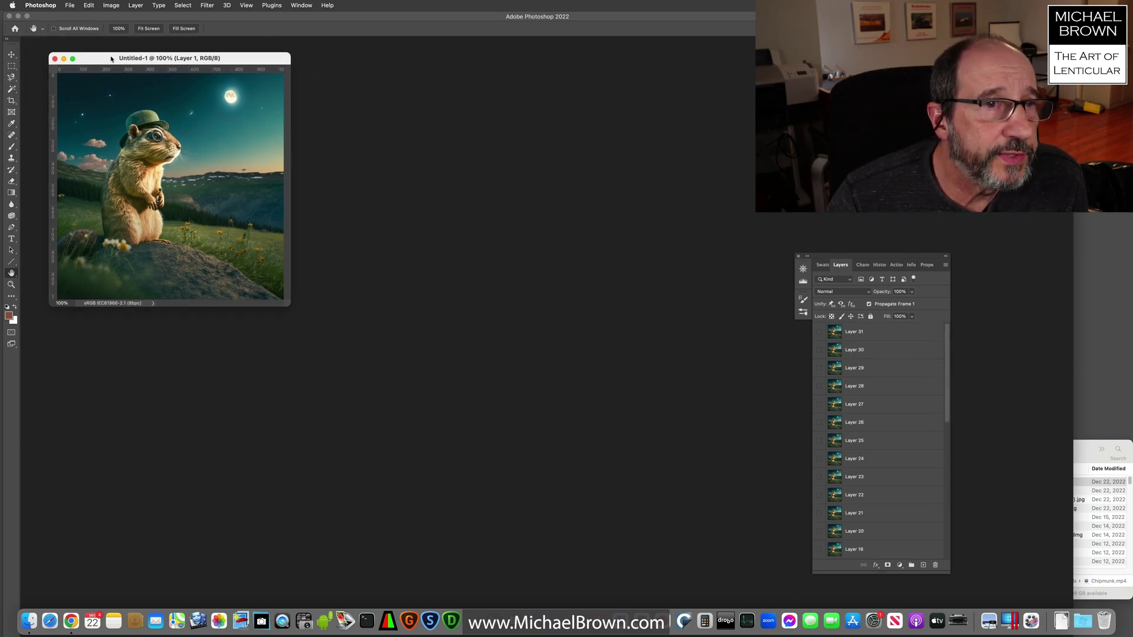
{"action": "left_click", "coordinate": [70, 5]}
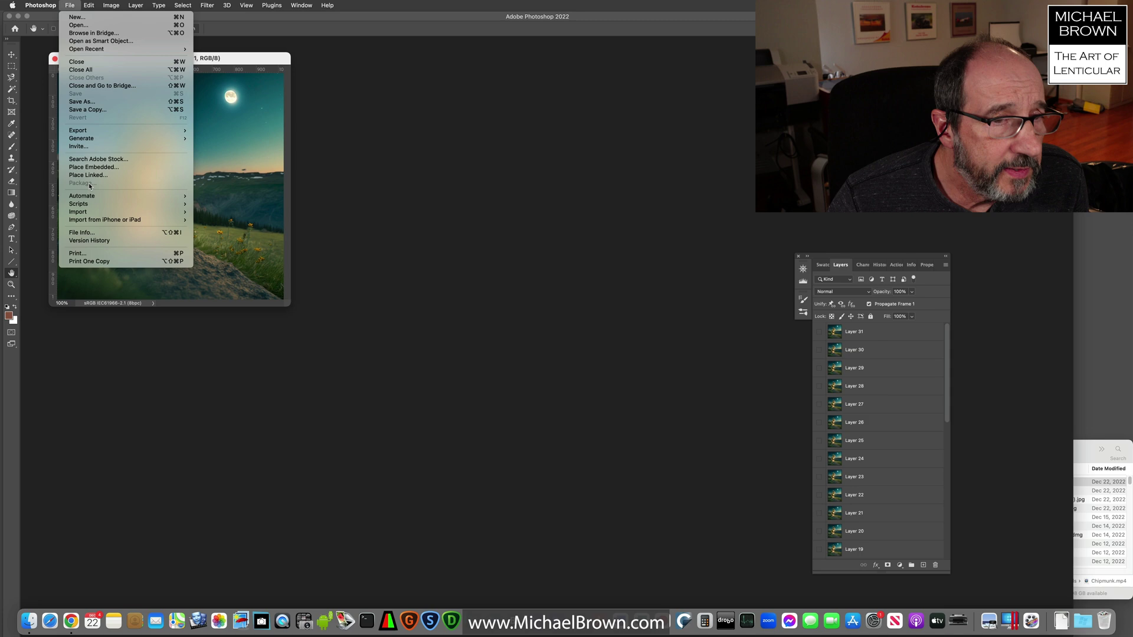
{"action": "mouse_move", "coordinate": [118, 131]}
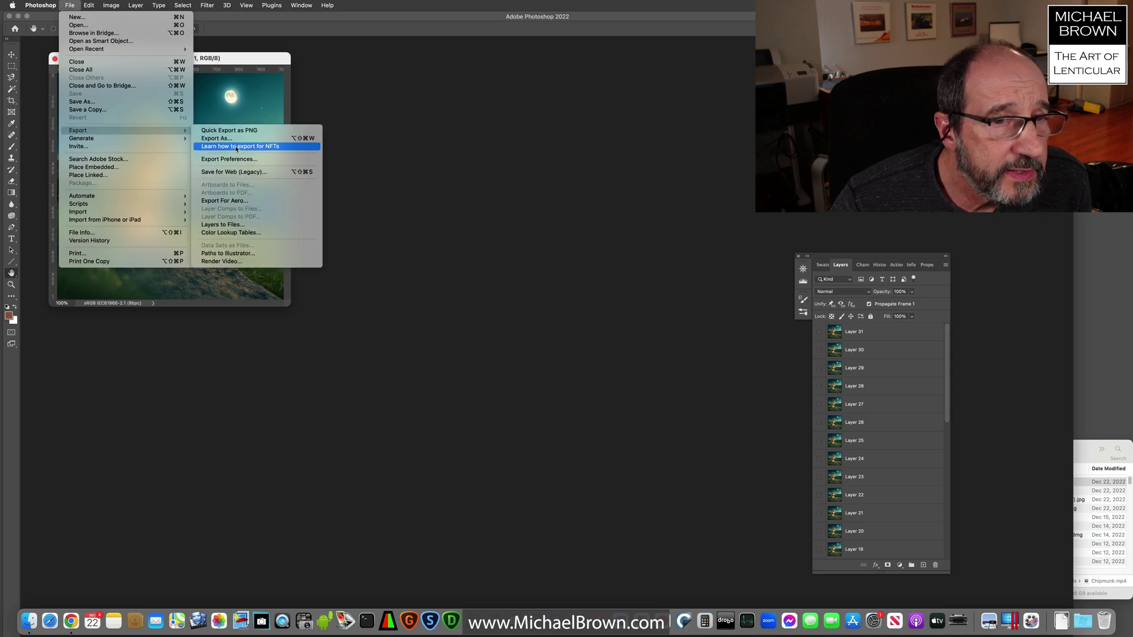
{"action": "left_click", "coordinate": [228, 225]}
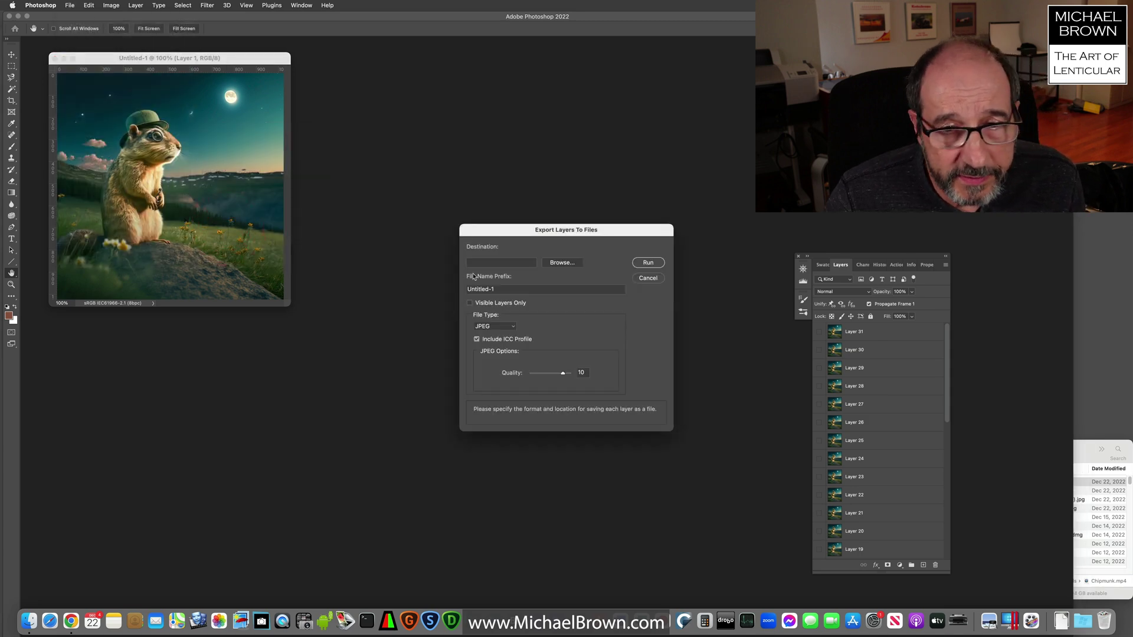
Step: Create a Desktop folder named 'Chipmunk frames to INTERLACE' and select it as the export destination
{"action": "left_click", "coordinate": [557, 266]}
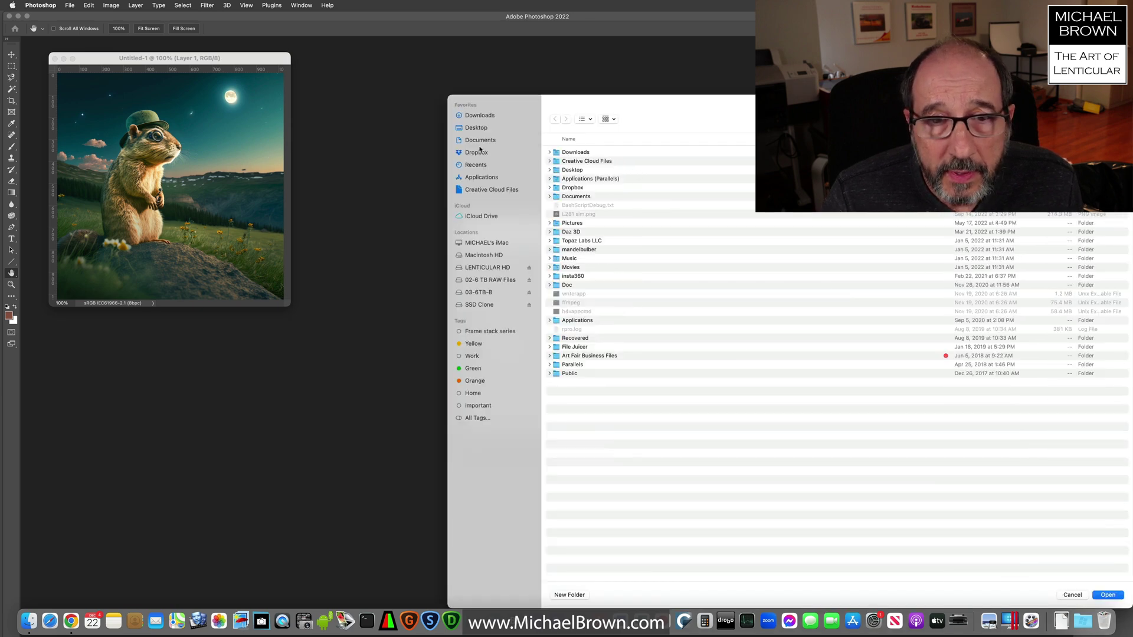
{"action": "left_click", "coordinate": [476, 128]}
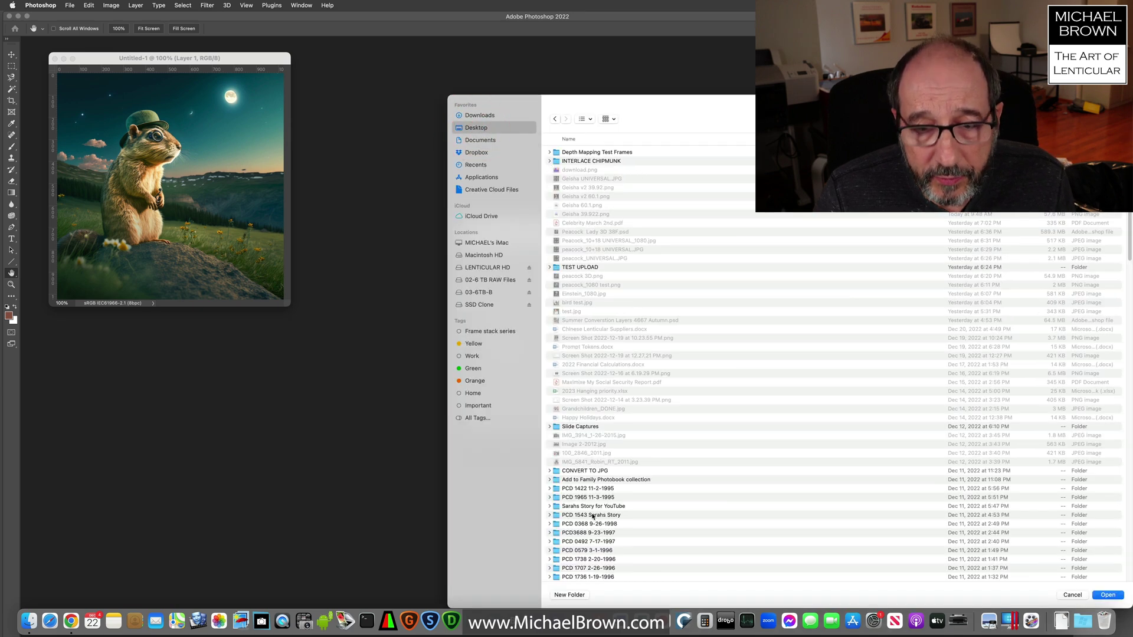
{"action": "left_click", "coordinate": [570, 595]}
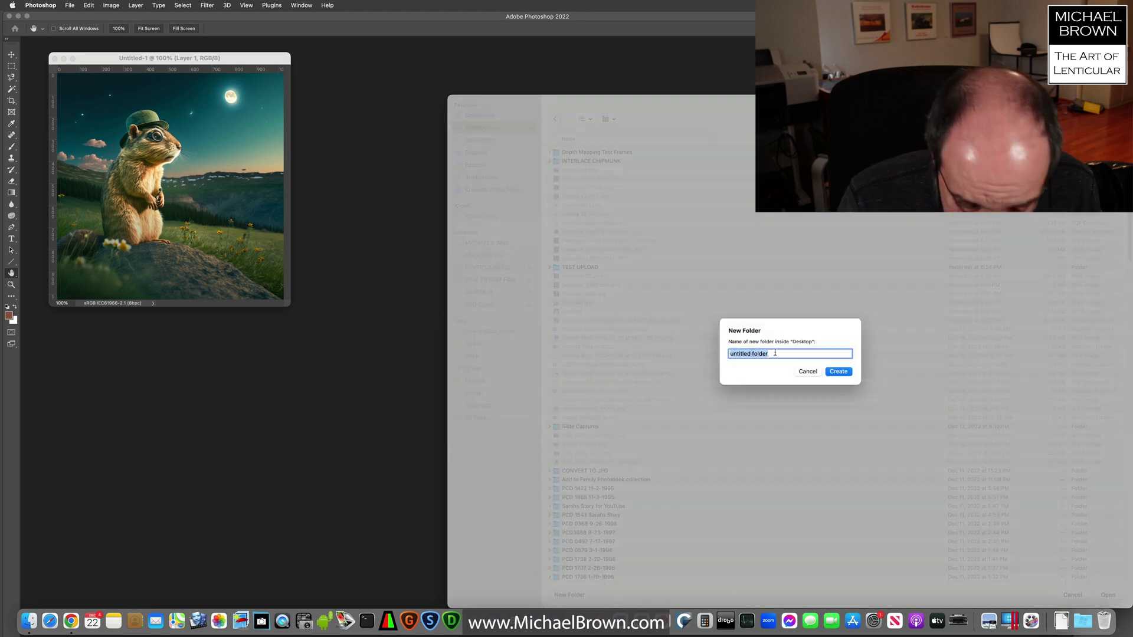
{"action": "type", "text": "Ch"}
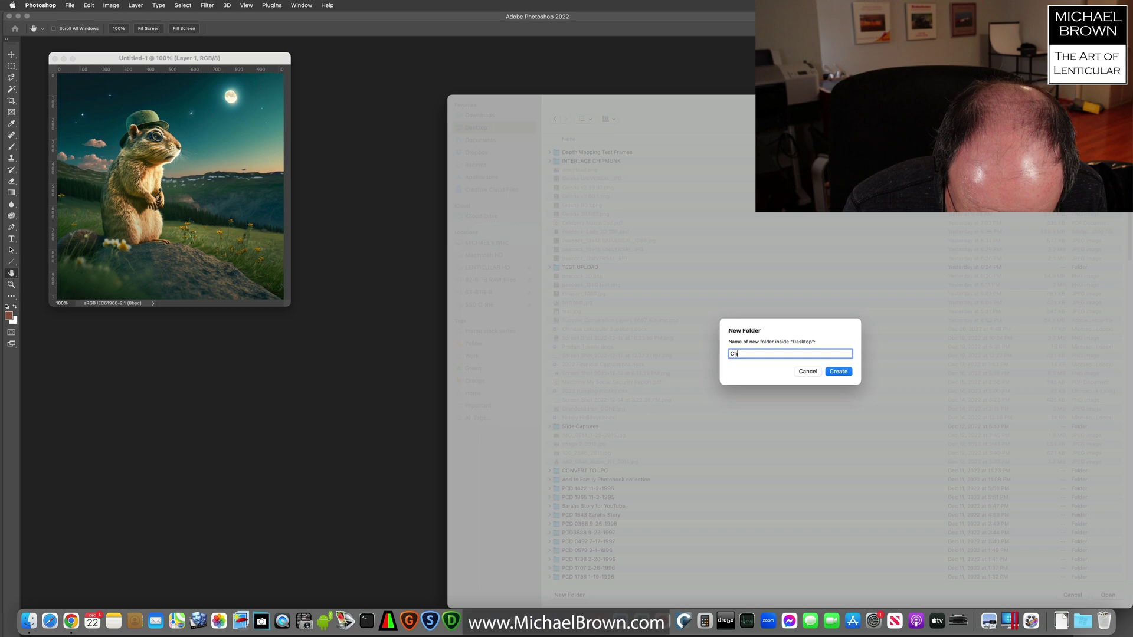
{"action": "type", "text": "ipmunk "}
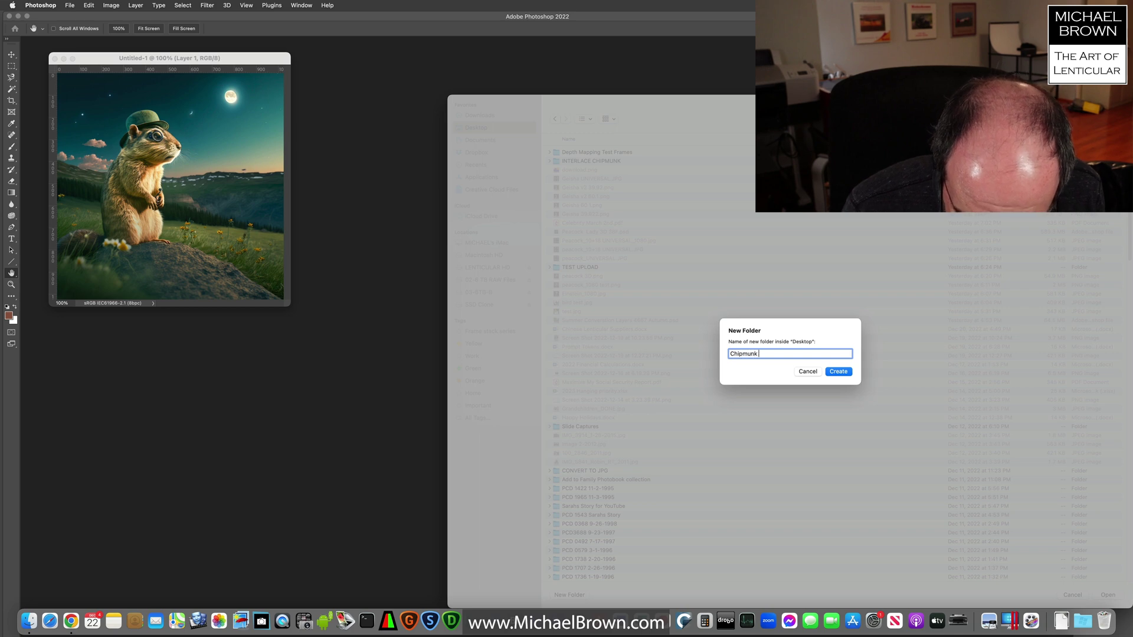
{"action": "type", "text": "framers "}
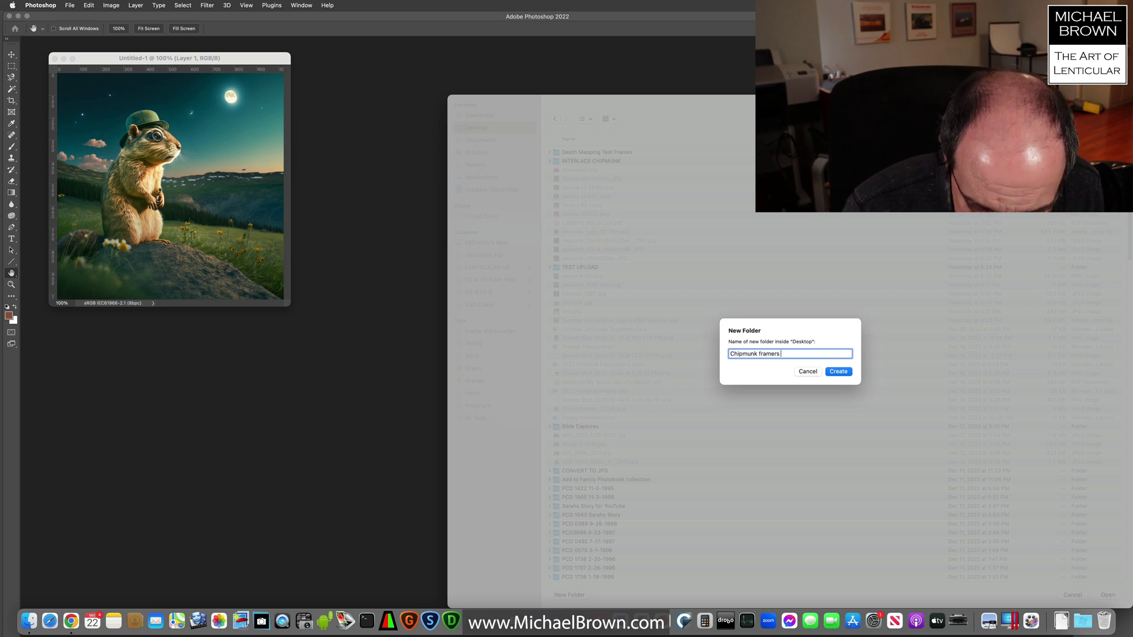
{"action": "type", "text": "to INTER"}
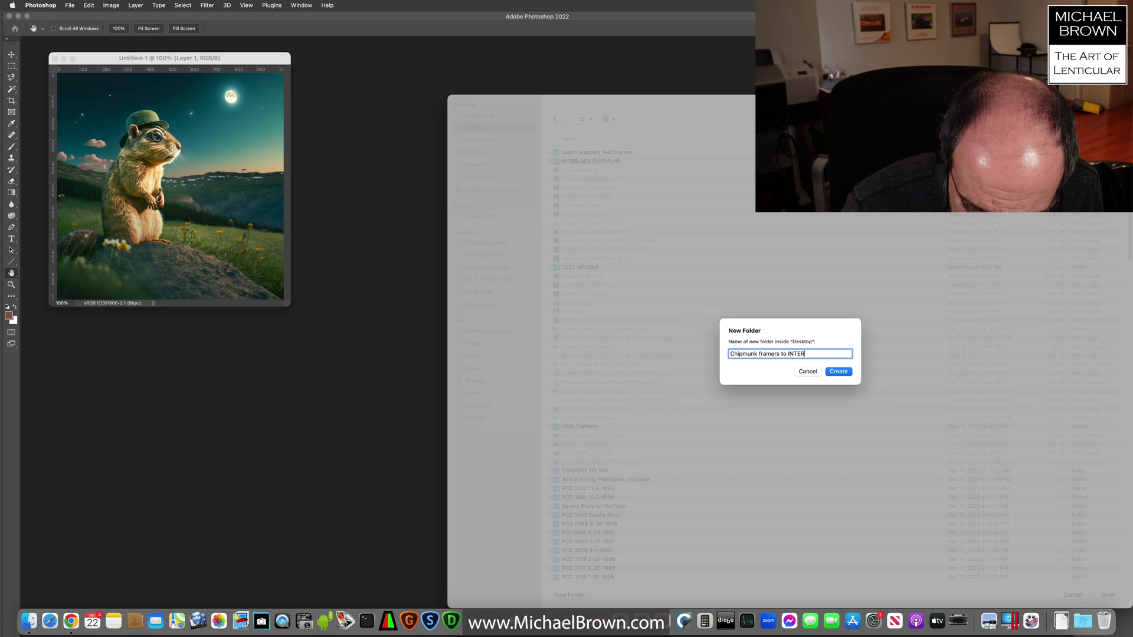
{"action": "type", "text": "LACE"}
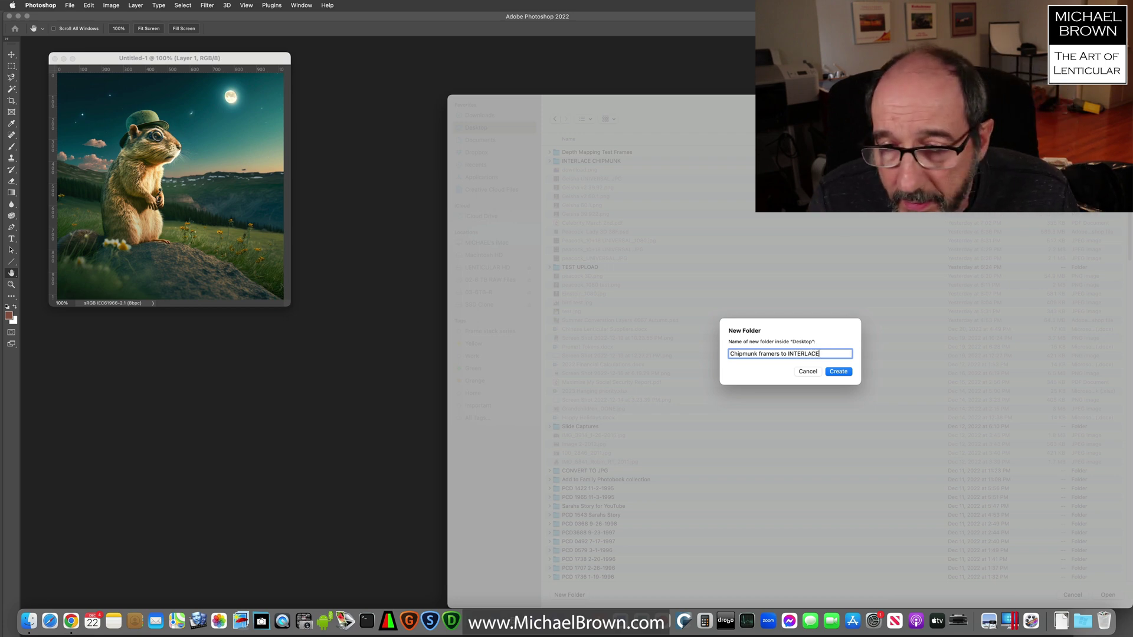
{"action": "left_click", "coordinate": [777, 355]}
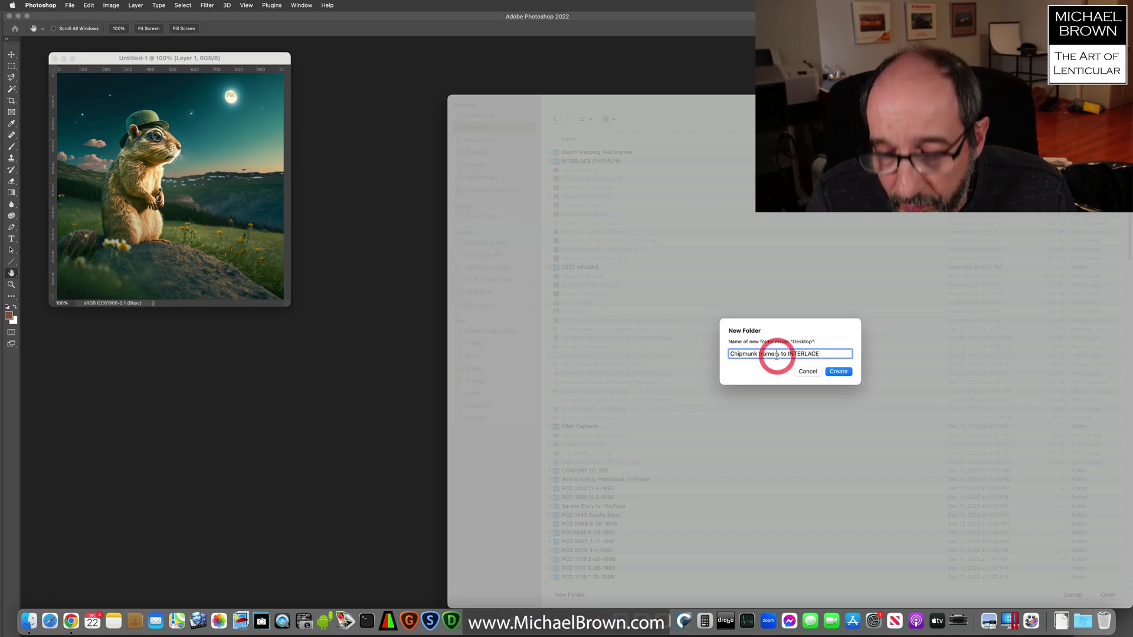
{"action": "key", "text": "BackSpace"}
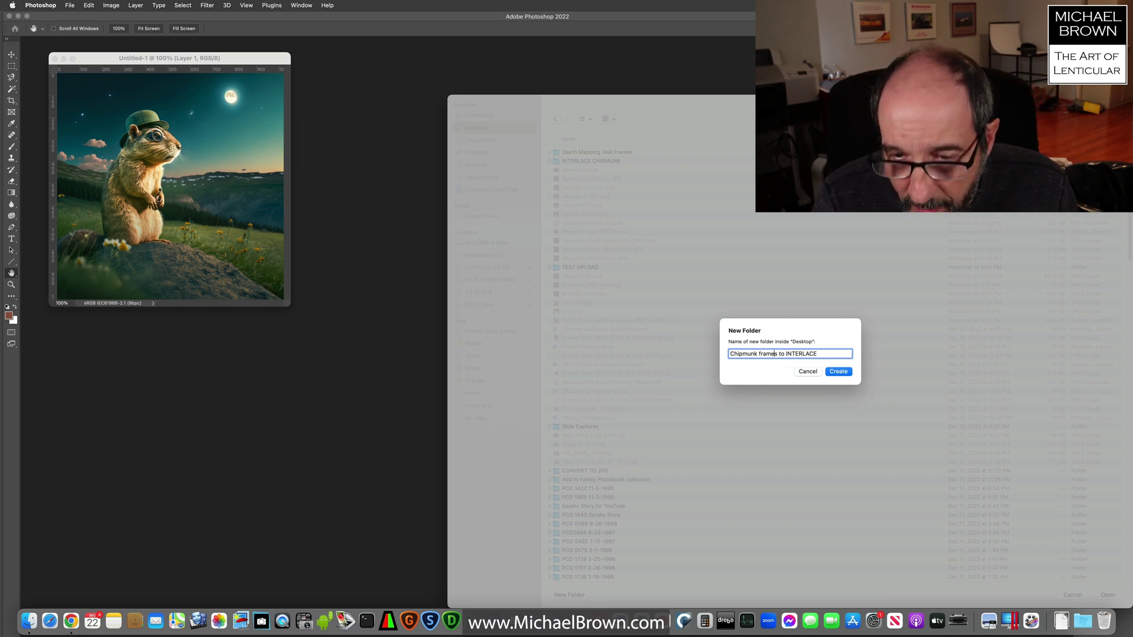
{"action": "left_click", "coordinate": [838, 372]}
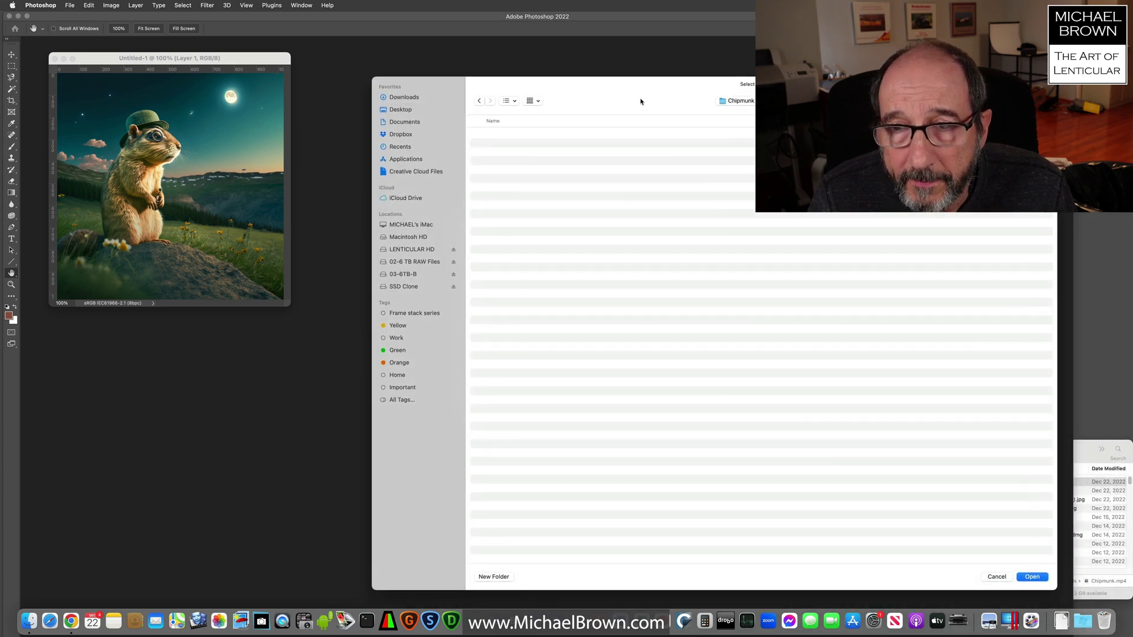
{"action": "left_click", "coordinate": [971, 480]}
Step: Remove the Untitled-1 file name prefix, run the quality-10 JPEG export, and acknowledge the success message
{"action": "left_click", "coordinate": [1042, 578]}
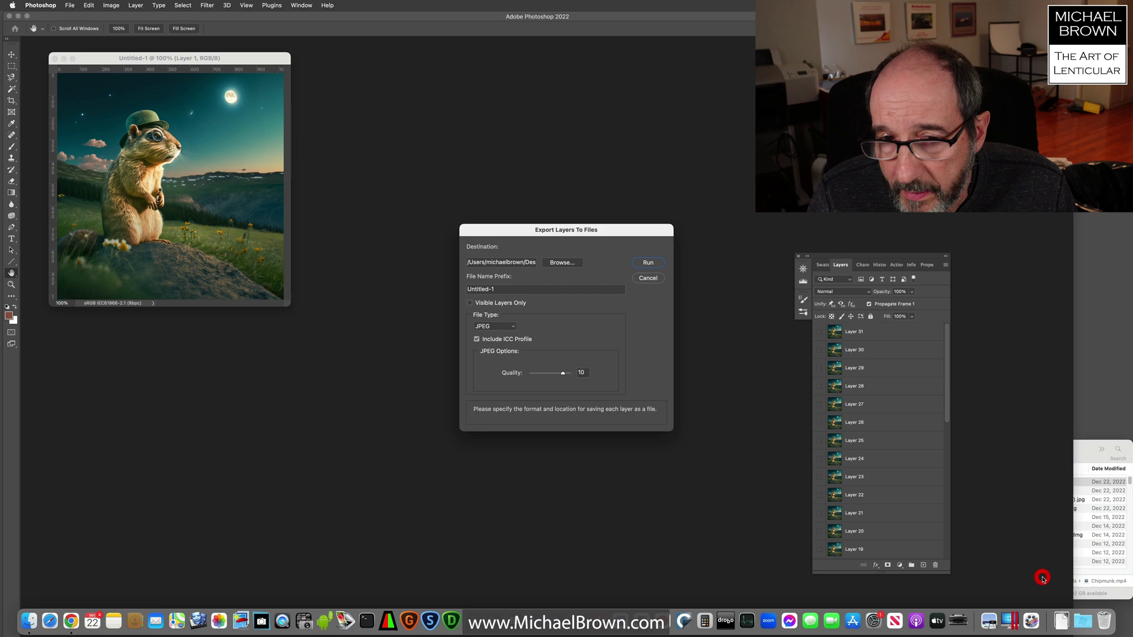
{"action": "triple_click", "coordinate": [508, 289]}
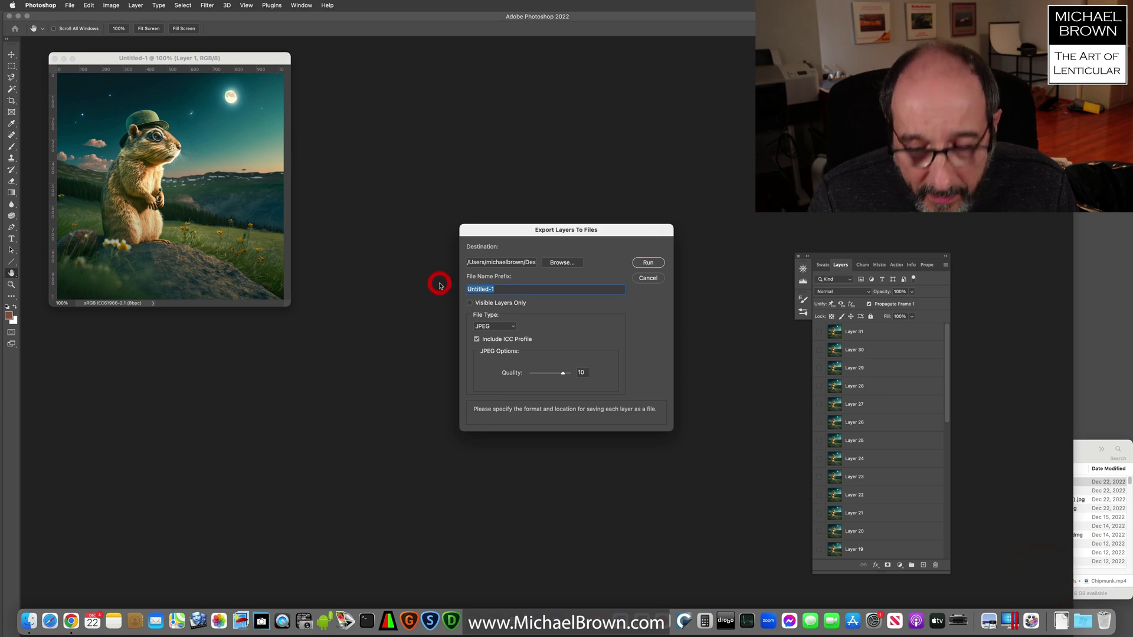
{"action": "key", "text": "BackSpace"}
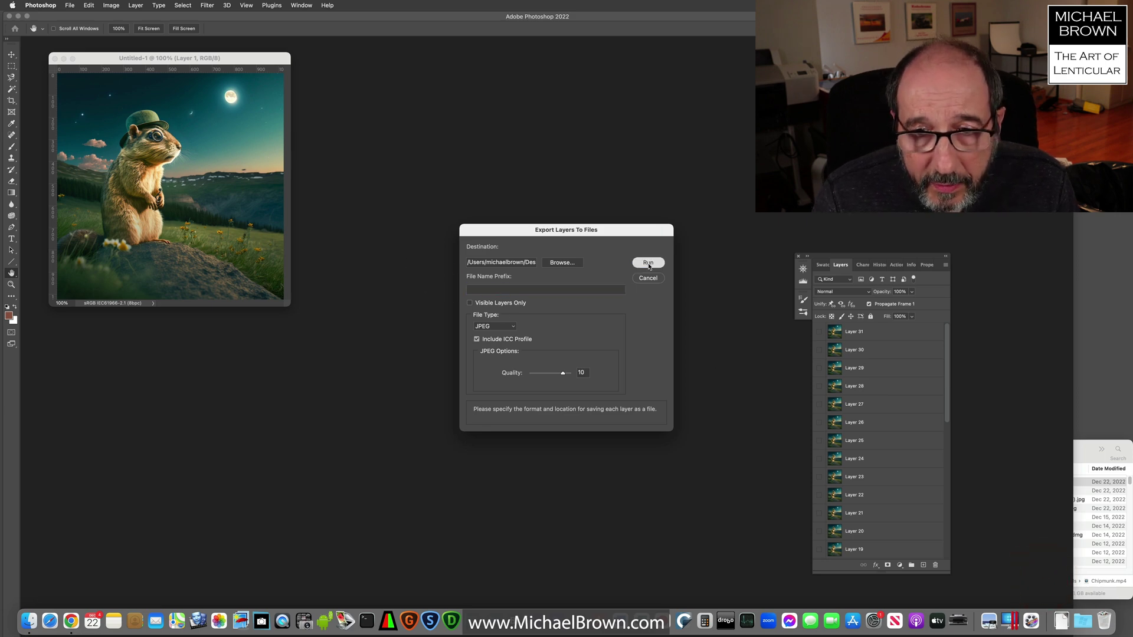
{"action": "left_click", "coordinate": [649, 263]}
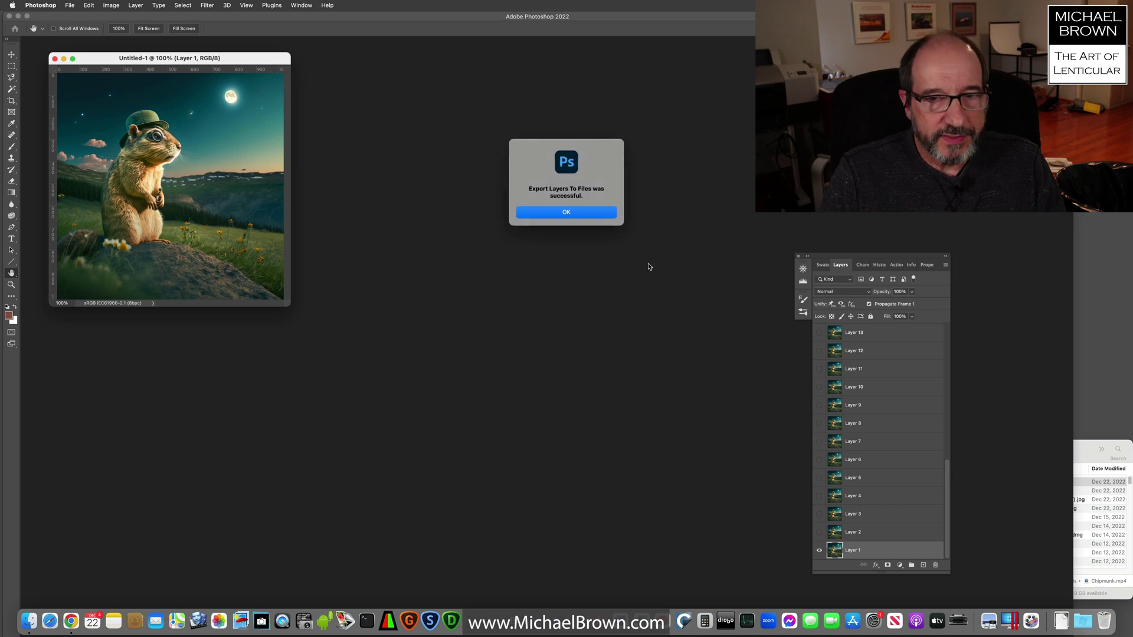
{"action": "left_click", "coordinate": [596, 214]}
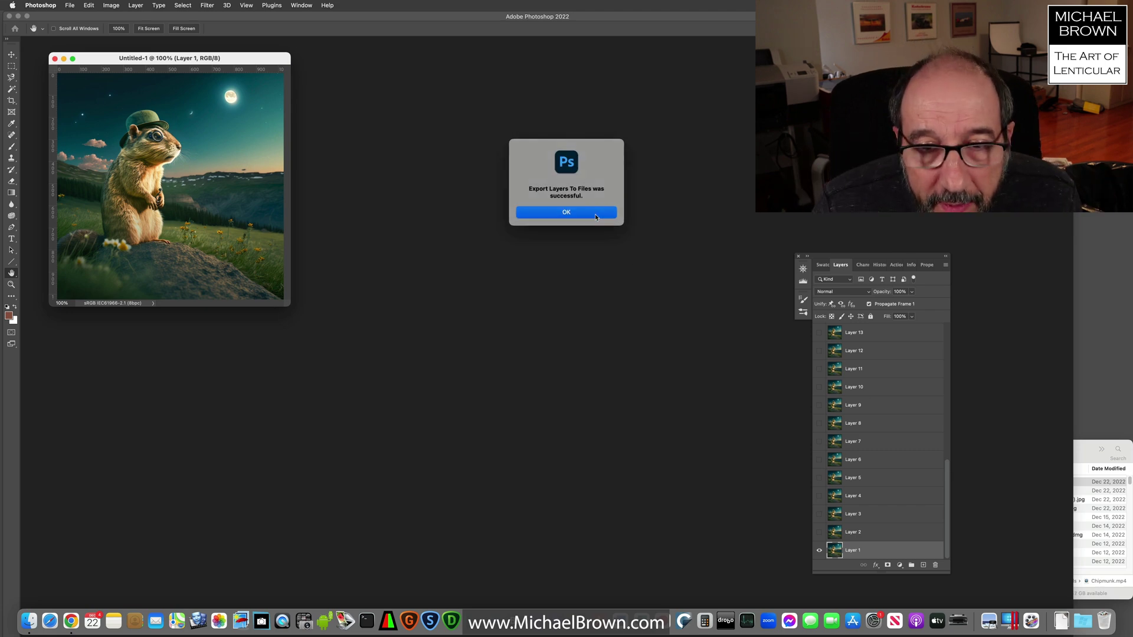